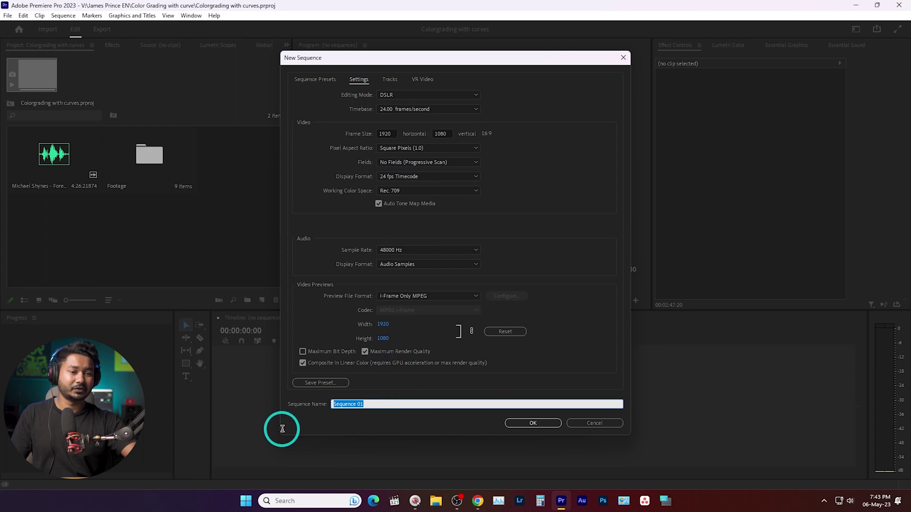
- Name the new sequence "Broll" and create it with the current DSLR 24 fps settings
type("Broll")
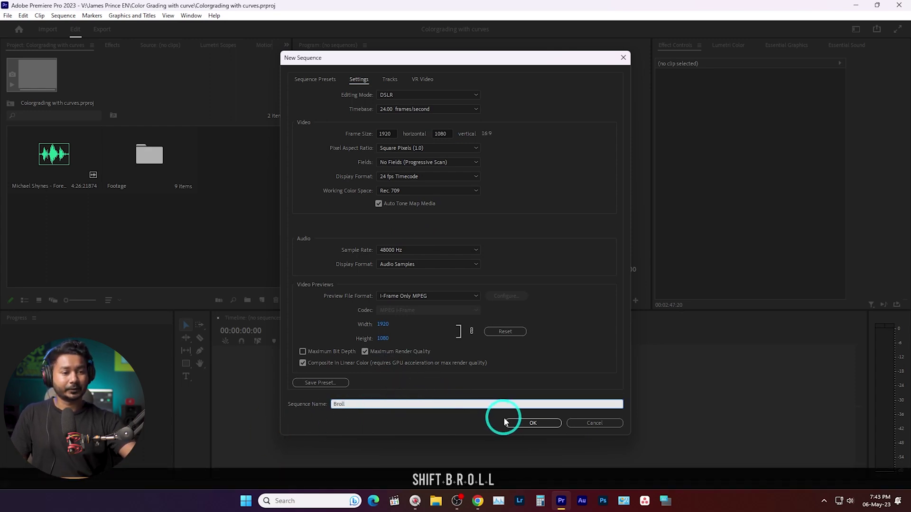
left_click(533, 423)
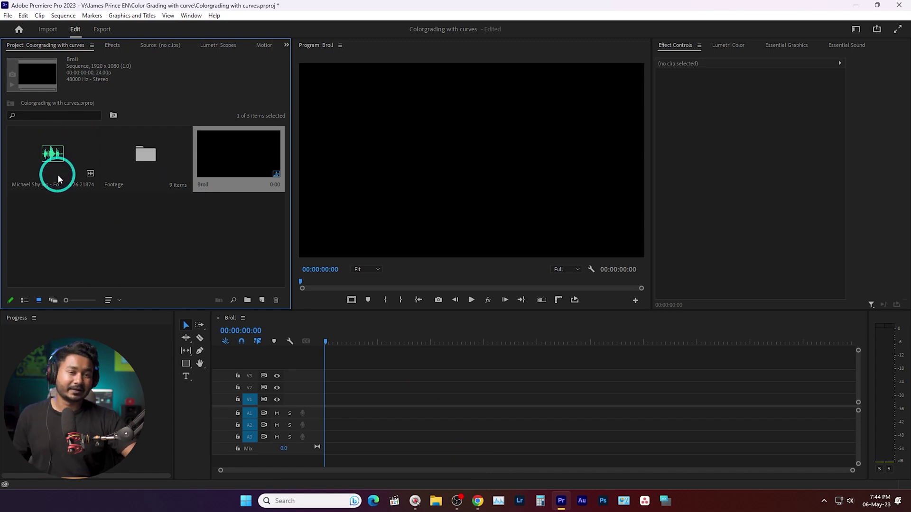
- Open the music track for source preview, listen before its first loud section, and mark the In point at 00;00;57;16
left_click(73, 161)
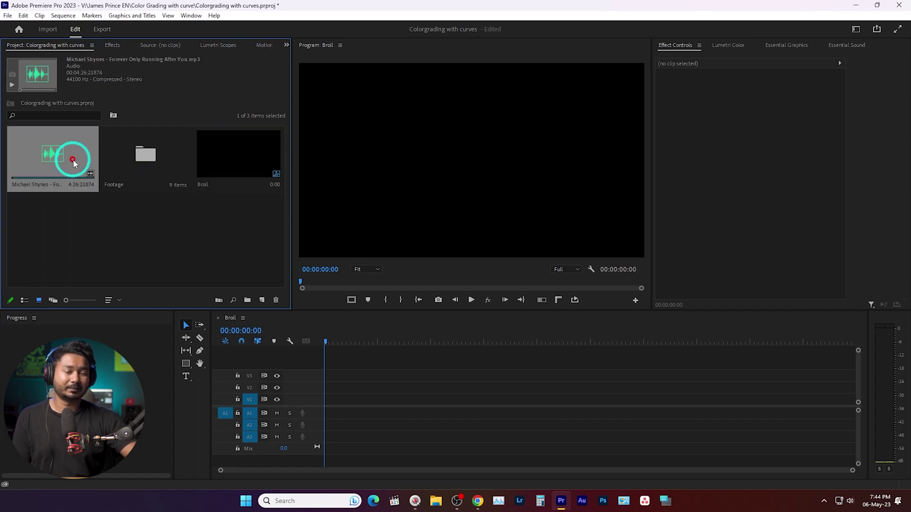
double_click(74, 162)
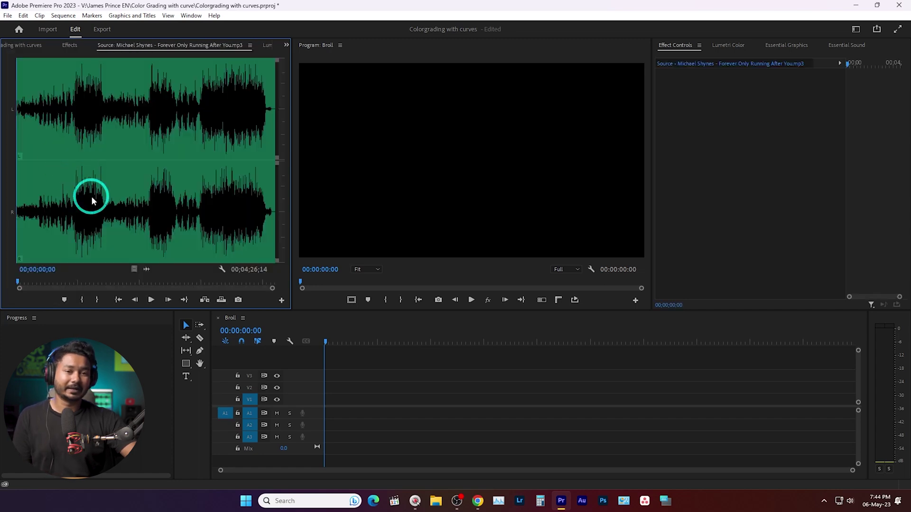
left_click(72, 216)
key("space")
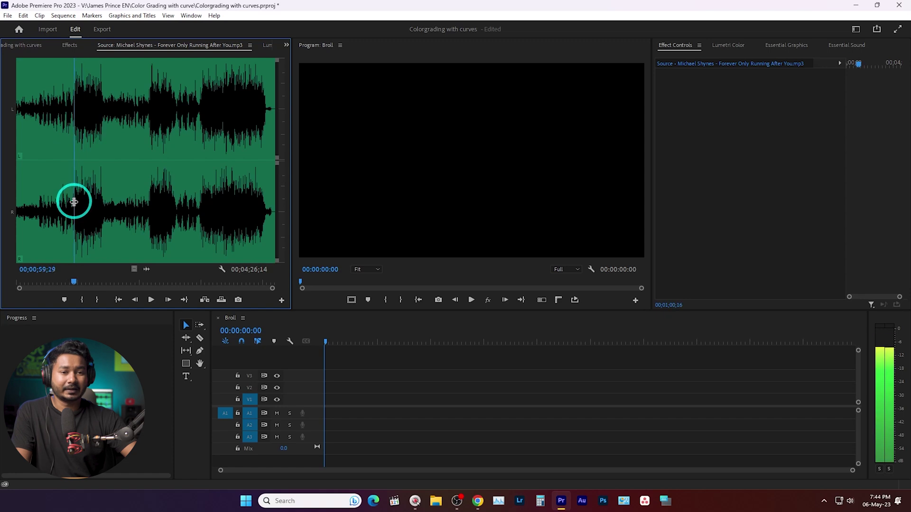
left_click_drag(74, 202, 71, 211)
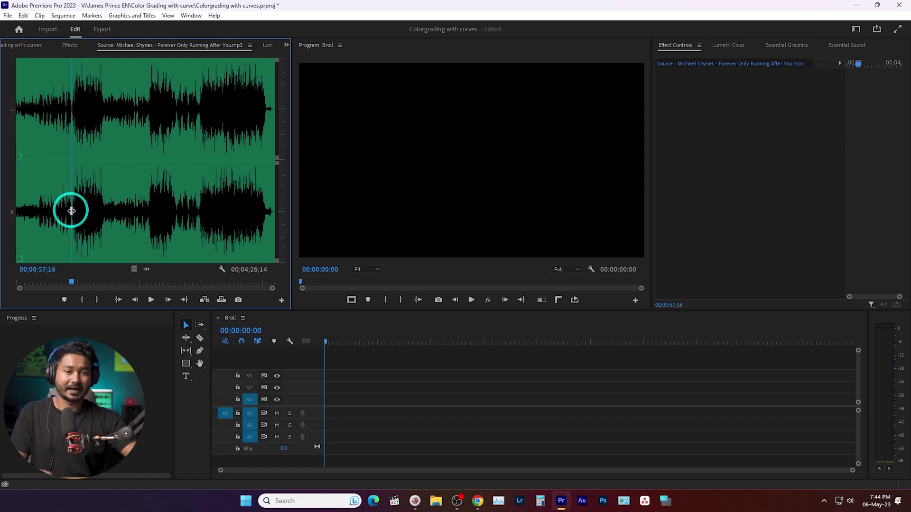
key("i")
- Mark the music's Out point at 00;01;30;23 and place the marked audio at the start of track A1
left_click_drag(108, 208, 105, 219)
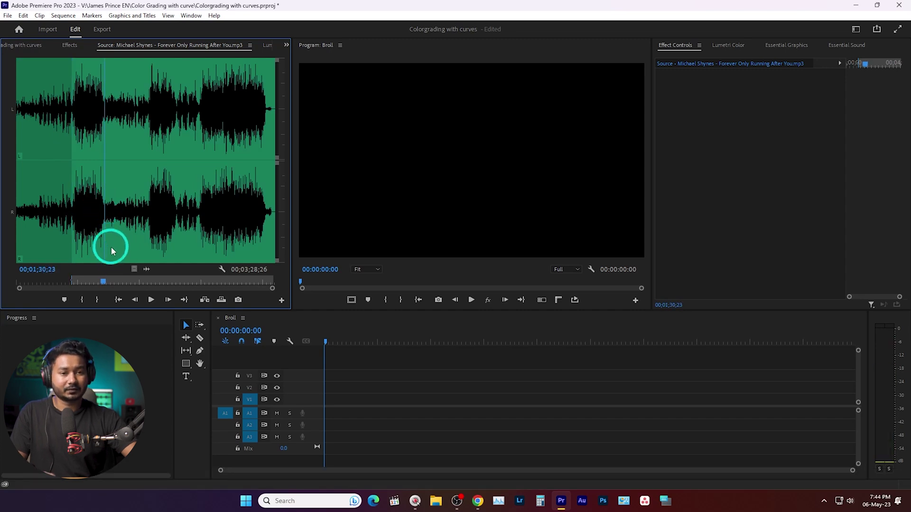
key("o")
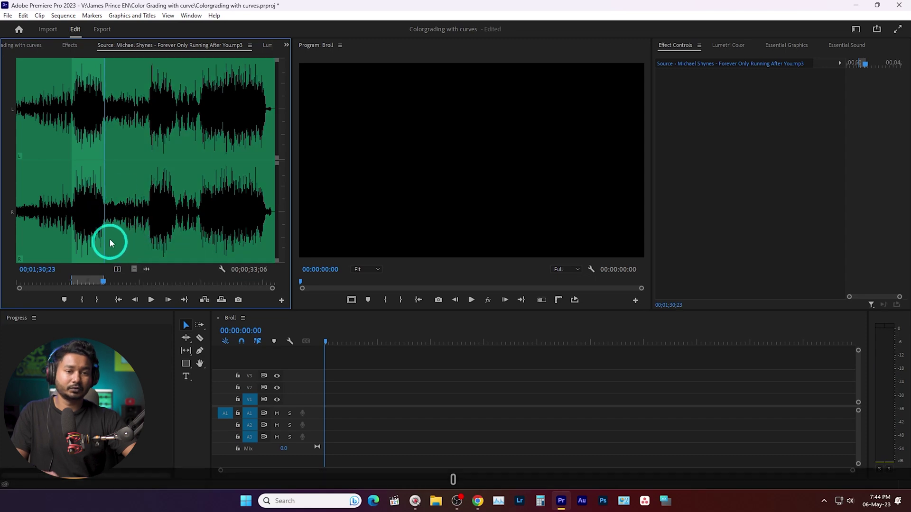
left_click_drag(145, 270, 318, 414)
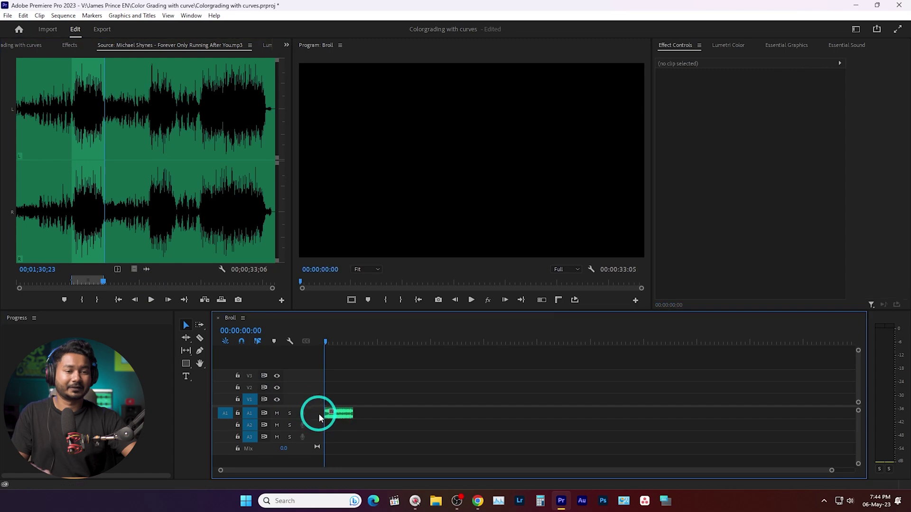
- From the Footage bin, mark a 00:00:01:18 range of the tree-bark clip ending at 00:00:02:10 and place its video at the start of V1
left_click(41, 46)
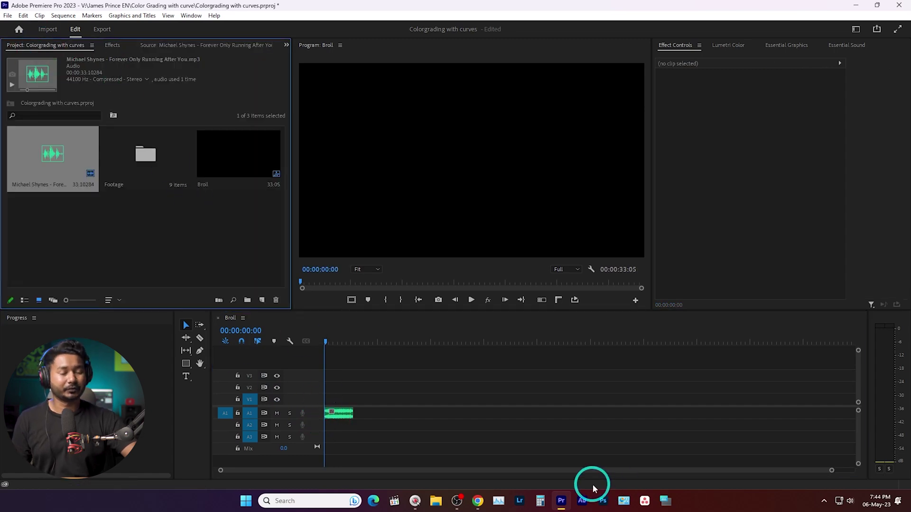
scroll(474, 413, "up", 4, "alt")
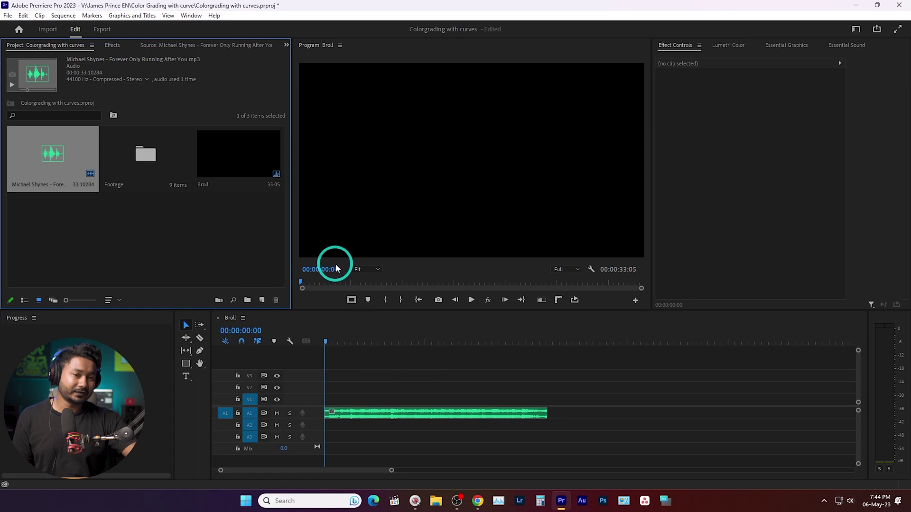
double_click(145, 161)
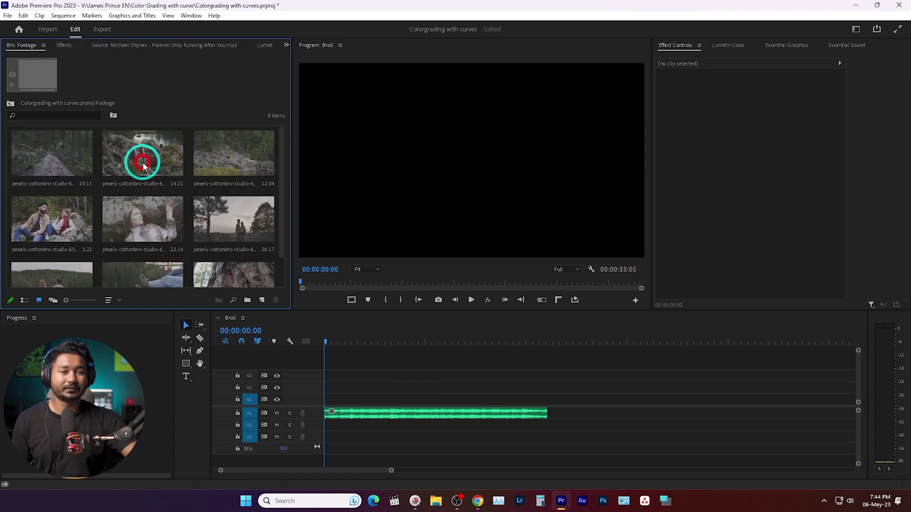
scroll(118, 230, "down", 1)
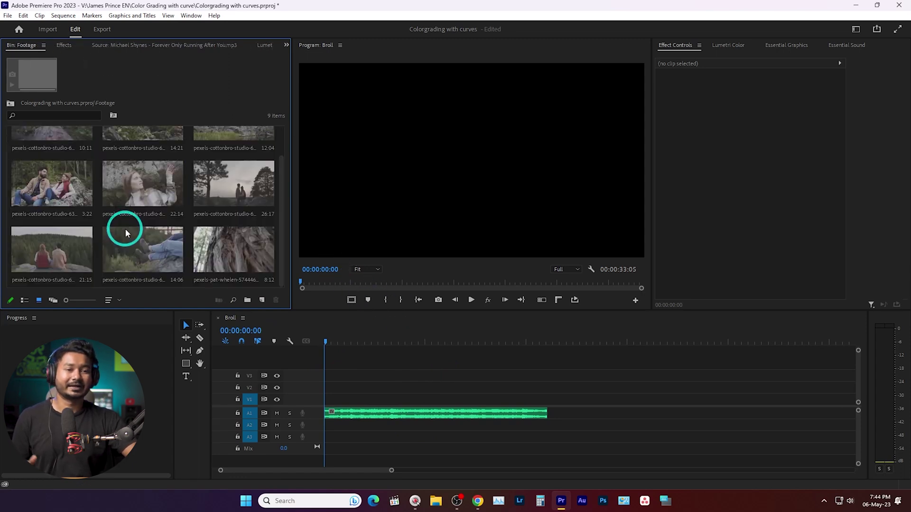
scroll(143, 237, "up", 1)
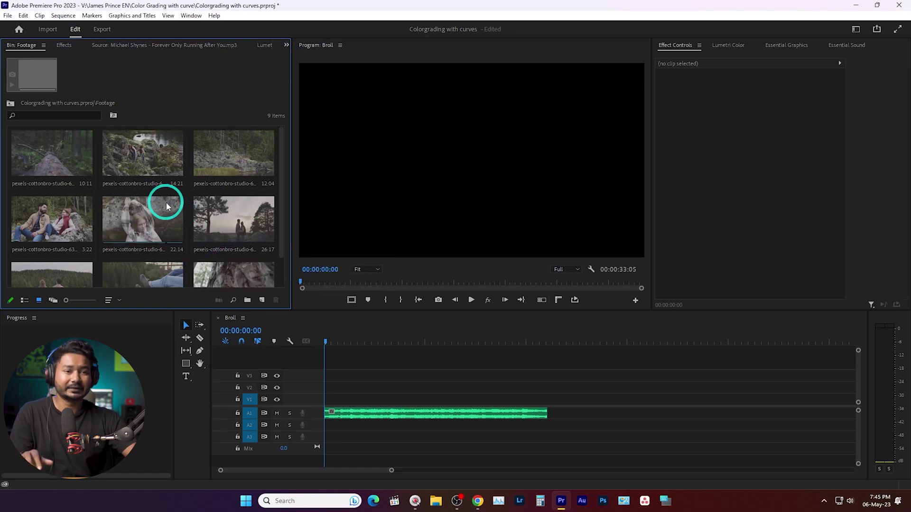
scroll(176, 208, "down", 1)
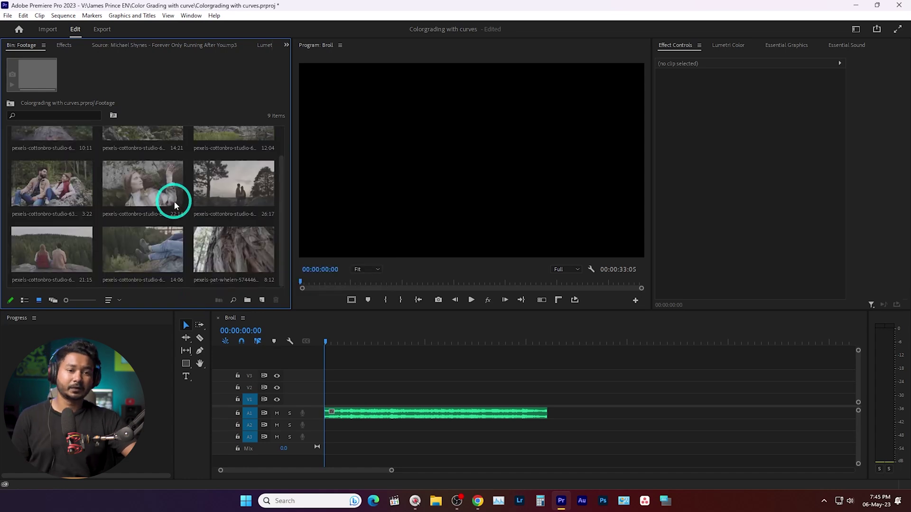
double_click(227, 257)
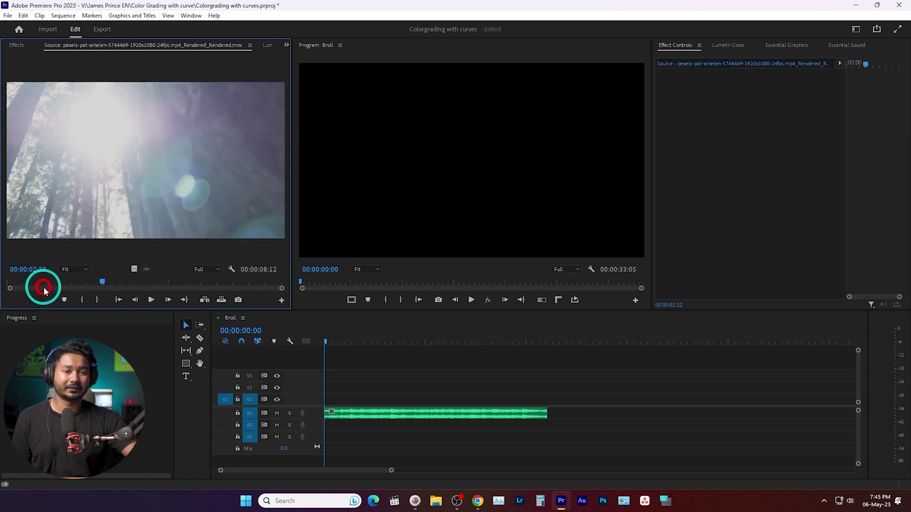
left_click_drag(40, 290, 86, 282)
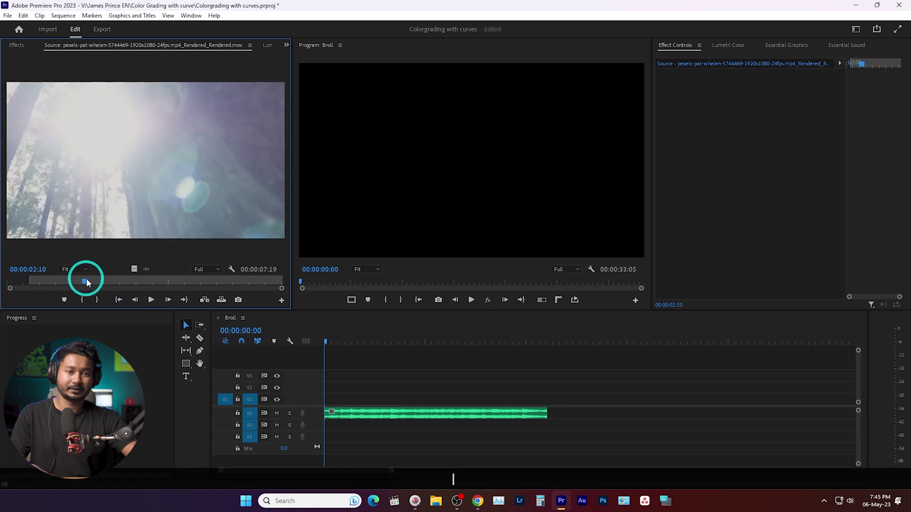
key("o")
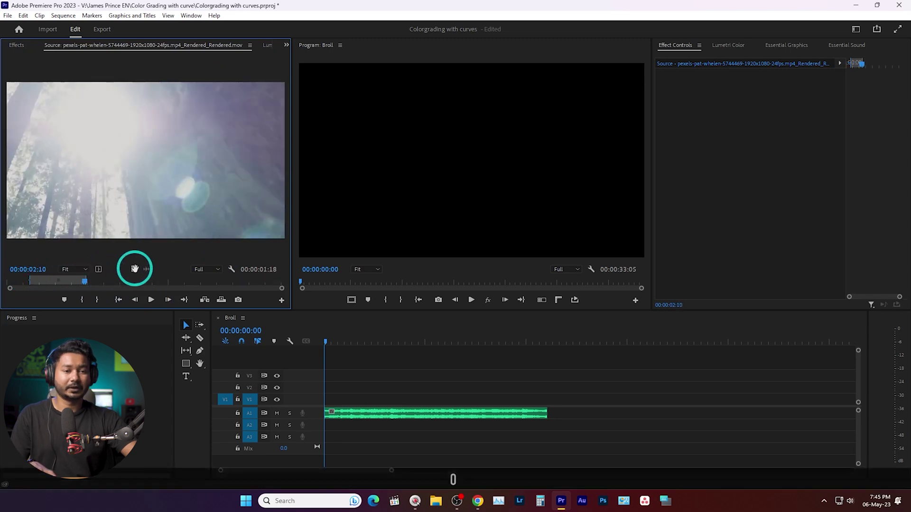
left_click_drag(136, 269, 328, 402)
- Enlarge audio track A1 in the Broll timeline to show the music's waveform in detail
scroll(340, 416, "up", 2)
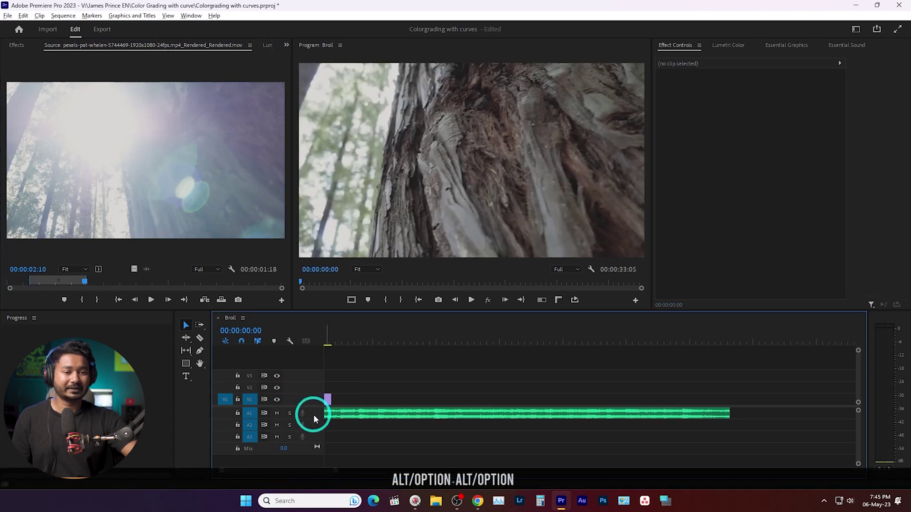
scroll(314, 414, "up", 1)
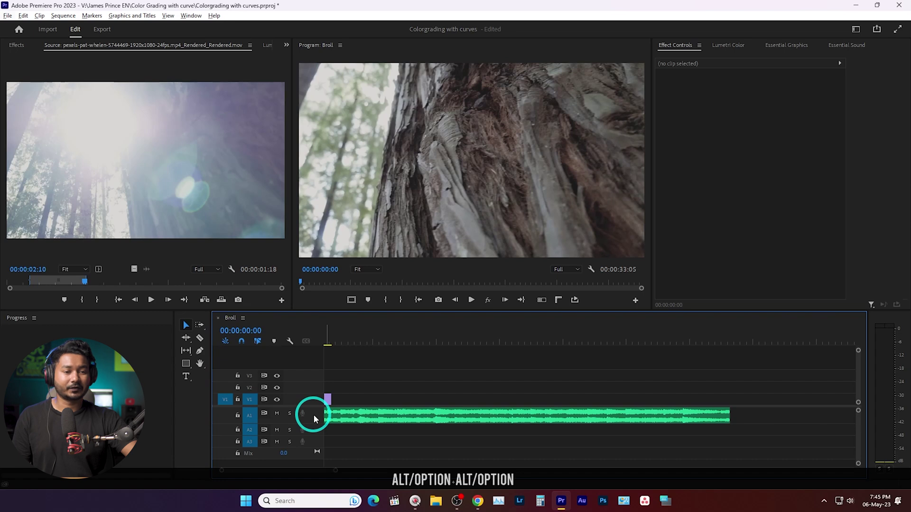
key("alt")
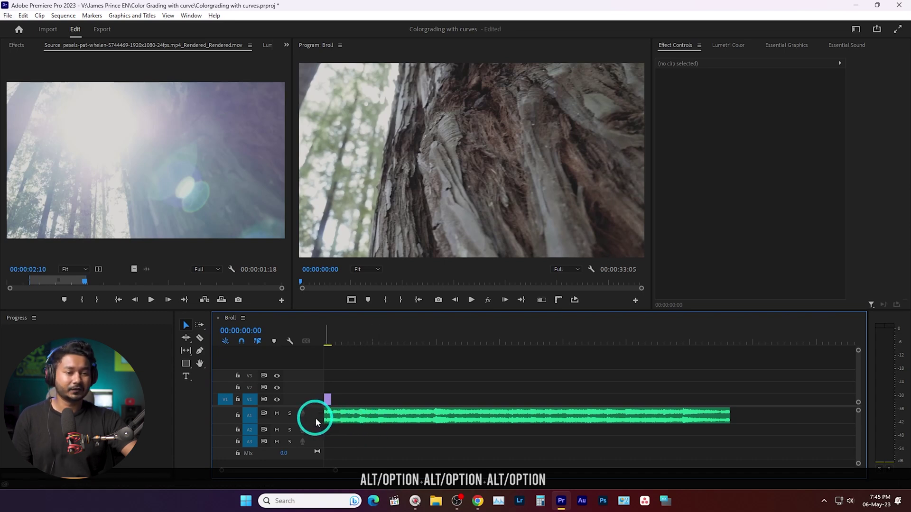
scroll(315, 417, "up", 4)
scroll(315, 417, "up", 2)
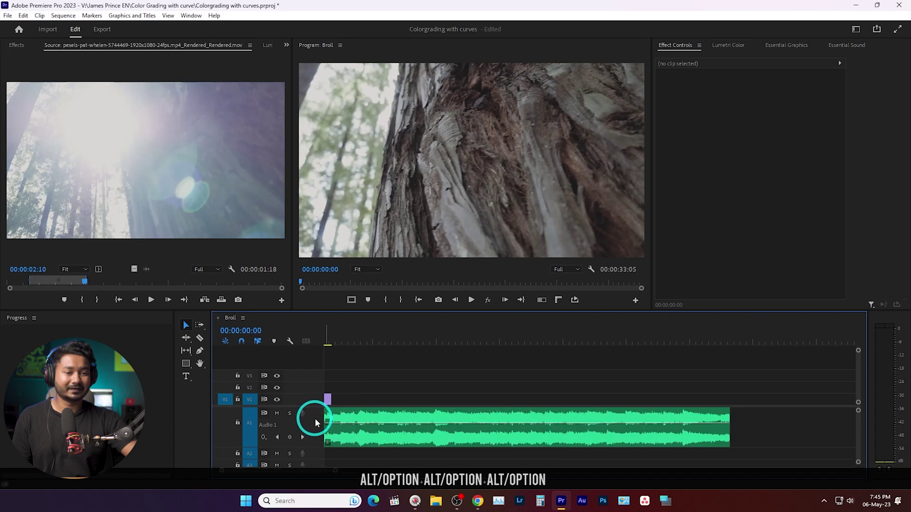
key("alt")
scroll(345, 420, "up", 2)
scroll(345, 420, "down", 2)
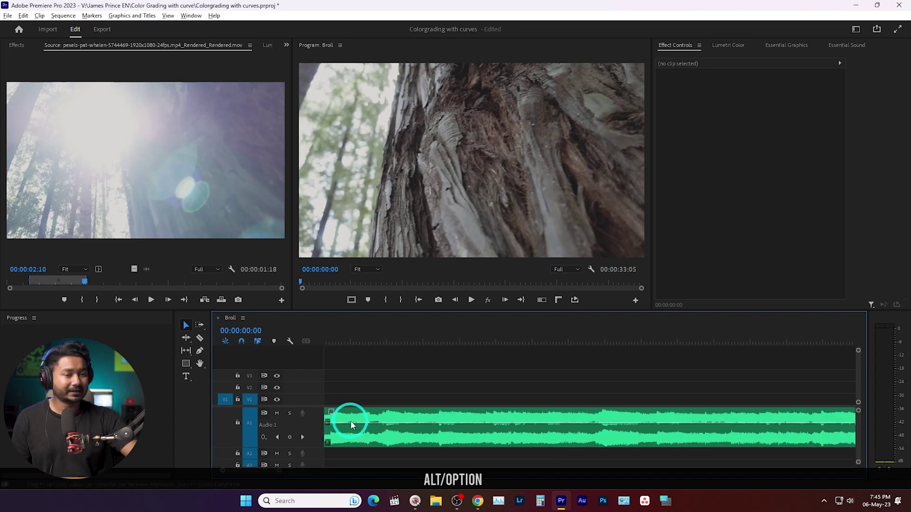
key(".")
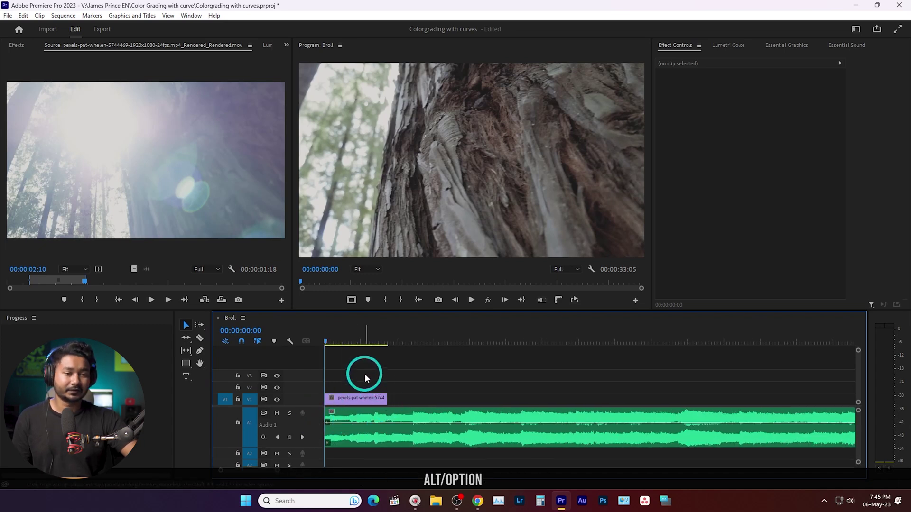
- Play the opening of the sequence and extend the tree-bark clip's end to the music beat at 00:00:02:10
key("space")
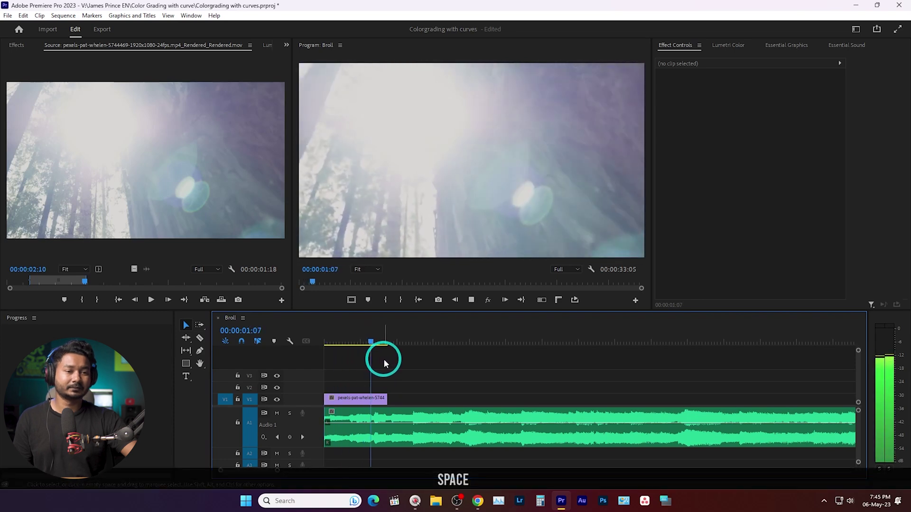
key("space")
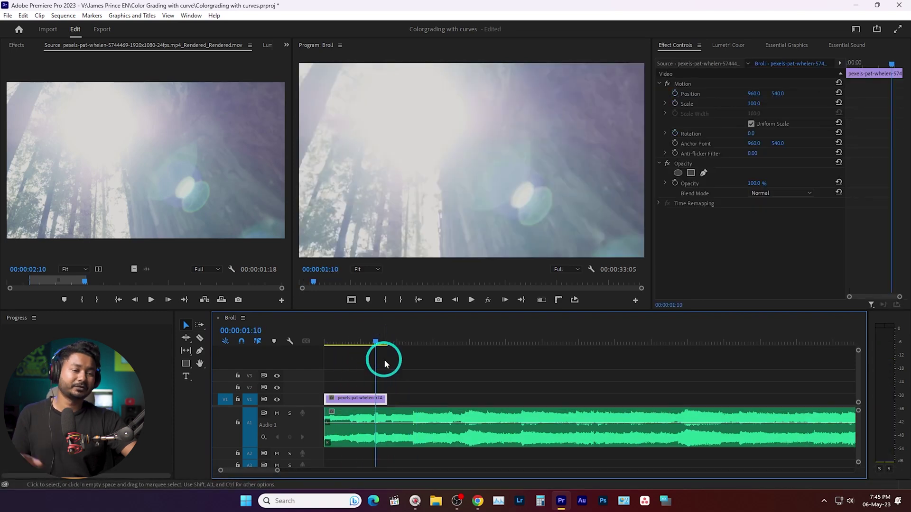
left_click_drag(406, 341, 411, 340)
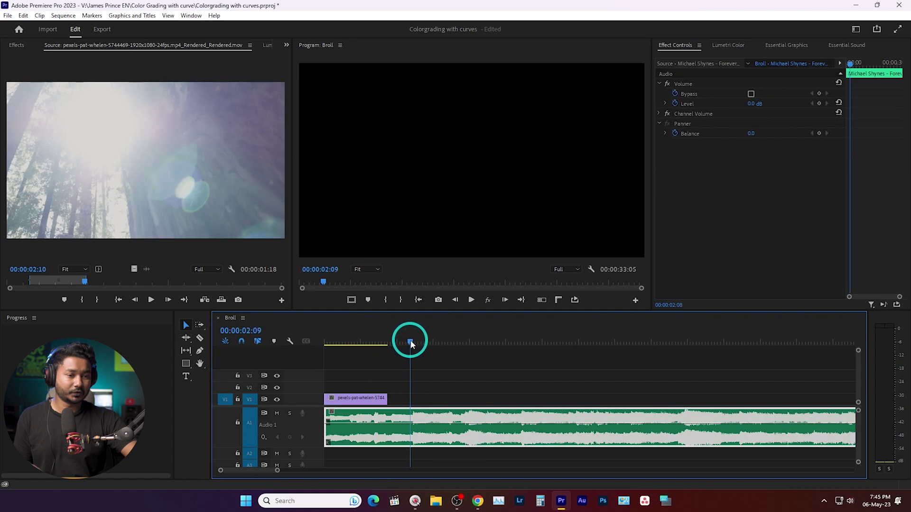
left_click_drag(390, 396, 412, 395)
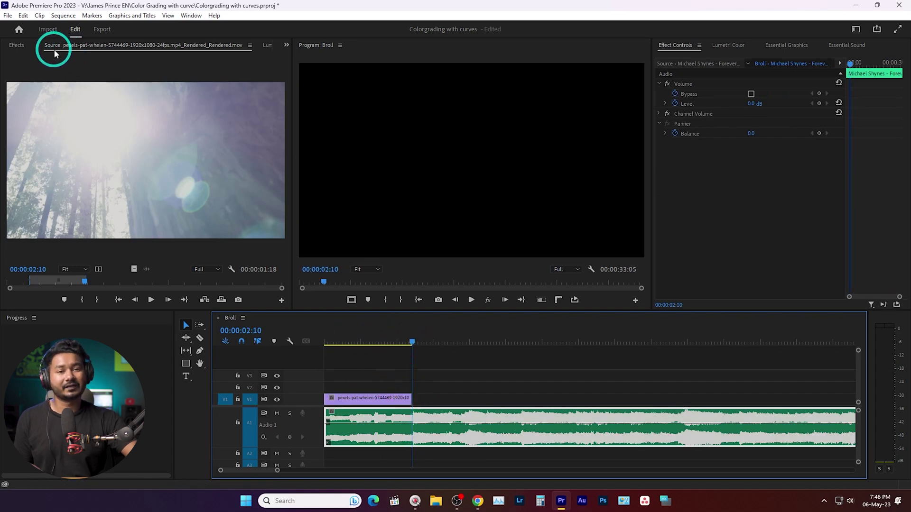
- Mark the fallen-log clip in the Footage bin from 00:00:00:23 to 00:00:03:06 and place its video directly after the first clip on V1
left_click(21, 45)
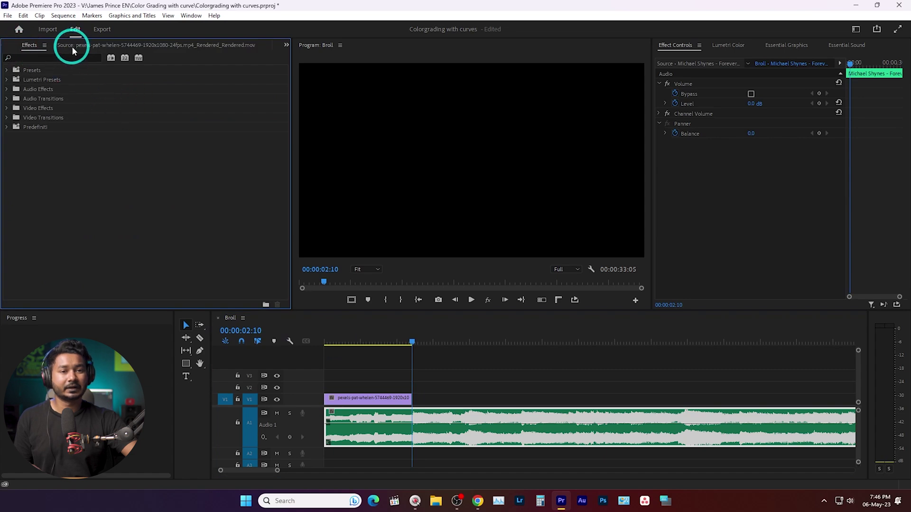
left_click(17, 46)
scroll(184, 199, "up", 1)
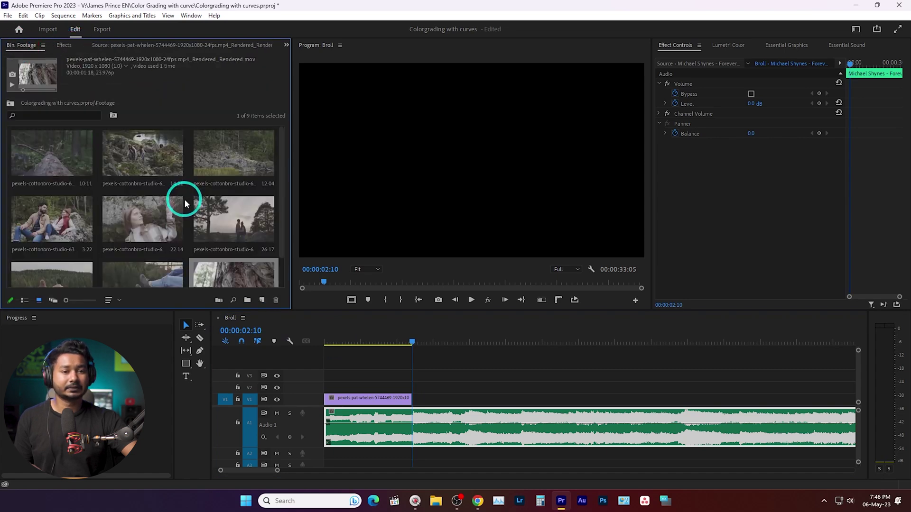
scroll(199, 208, "down", 1)
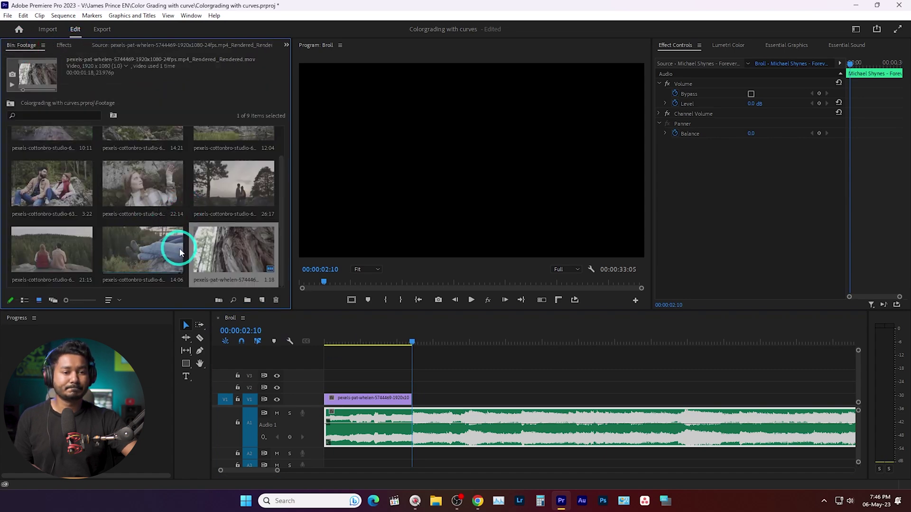
scroll(189, 235, "up", 1)
double_click(48, 154)
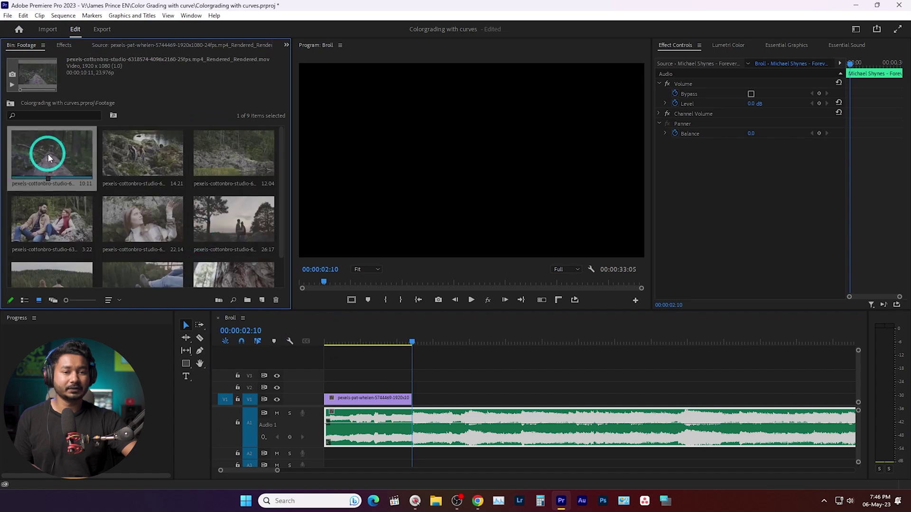
mouse_move(33, 280)
left_mouse_down()
mouse_move(67, 280)
mouse_move(33, 277)
left_mouse_up()
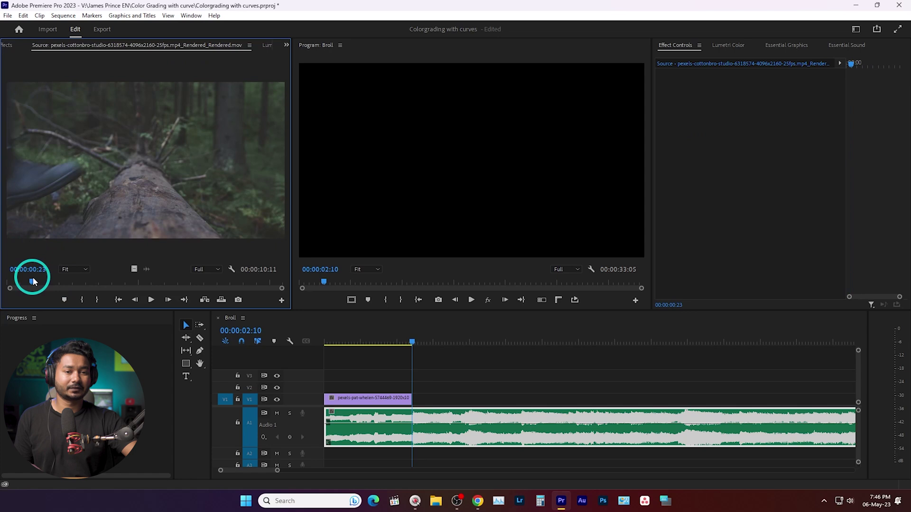
key("i")
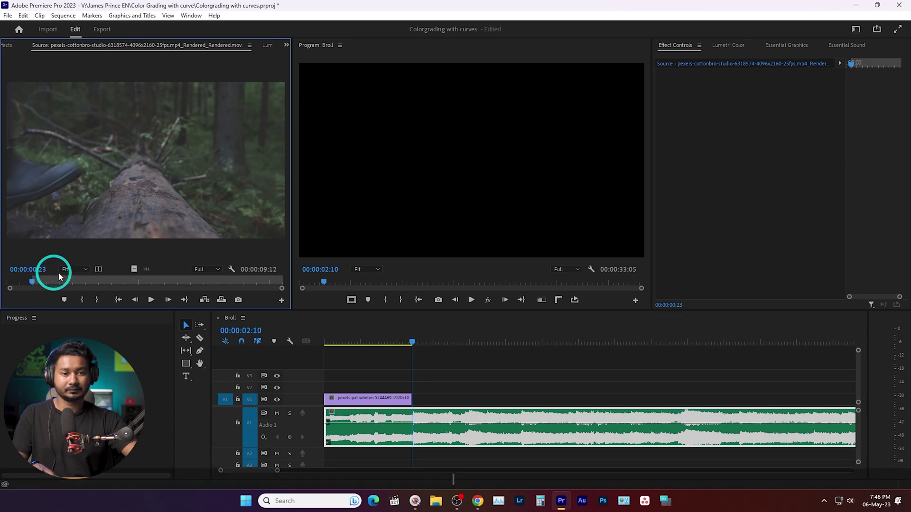
left_click(95, 287)
key("o")
left_click_drag(147, 270, 422, 390)
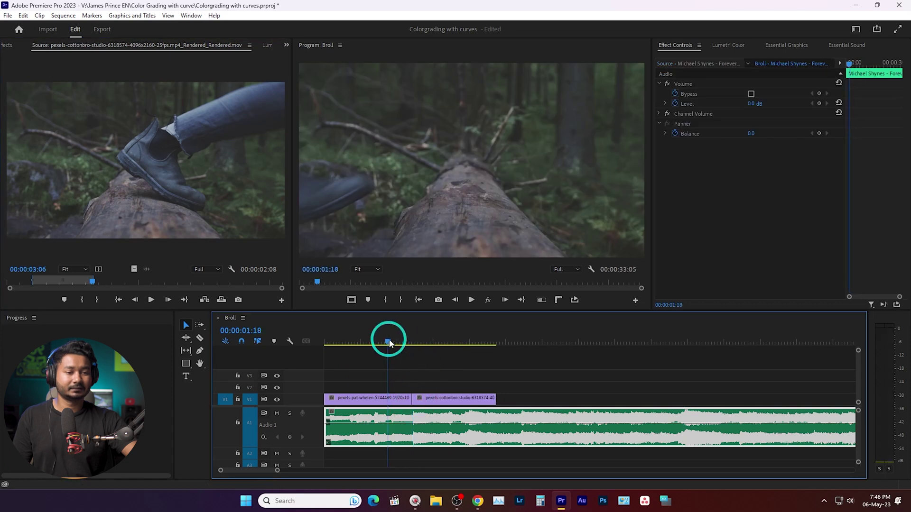
- Play through the second clip and extend the fallen-log clip's end on V1 to the music beat at 00:00:05:10
key("space")
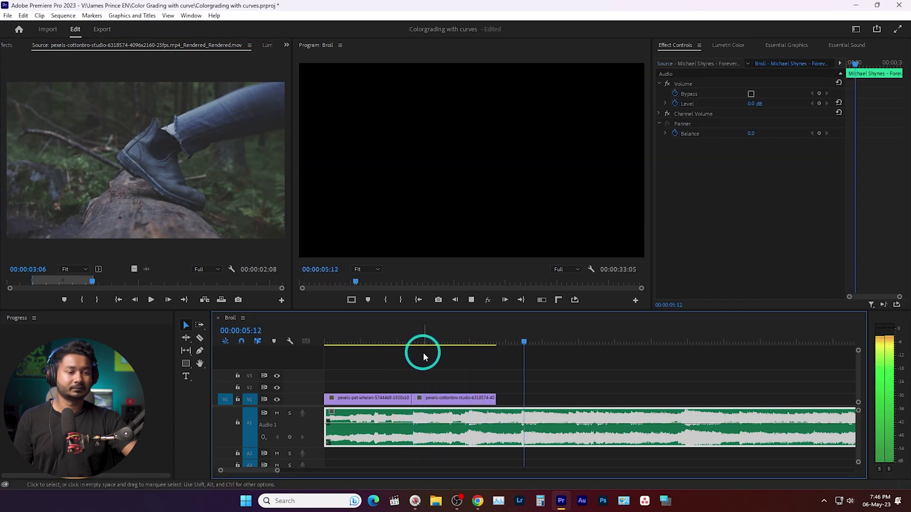
key("space")
key("space")
left_click_drag(524, 339, 521, 342)
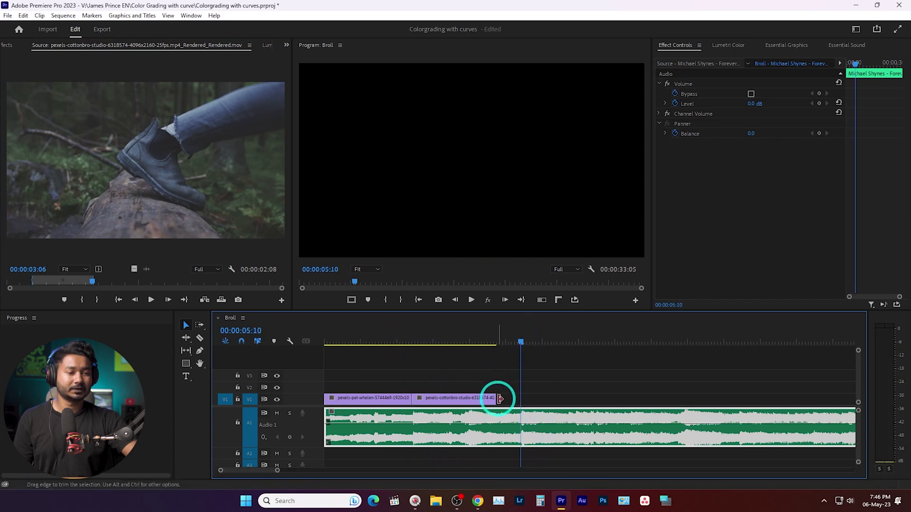
left_click_drag(500, 399, 519, 399)
left_click(321, 235)
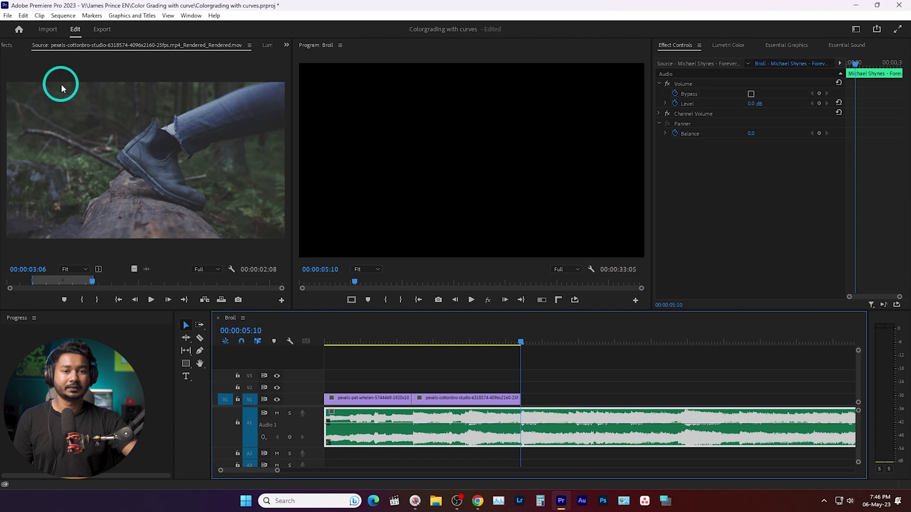
- Bring the Footage bin's clip thumbnails back into view in the source area
left_click(4, 45)
left_click(159, 153)
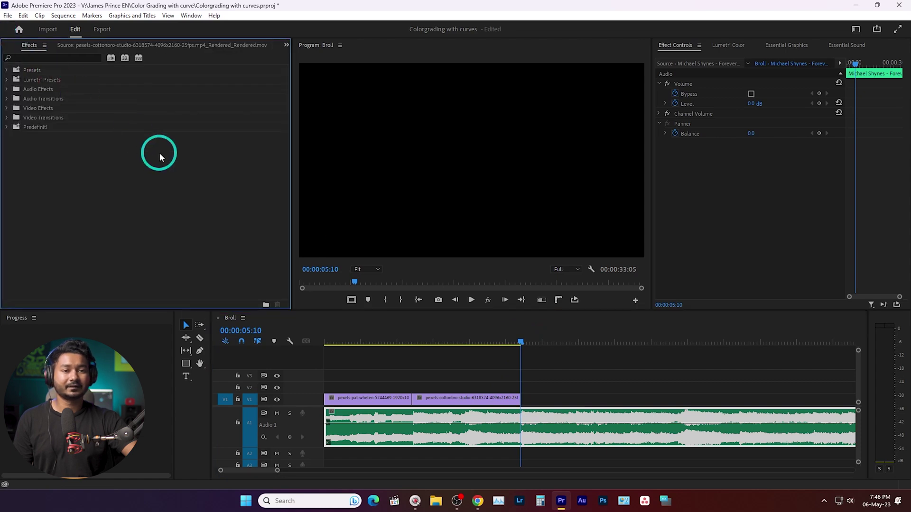
left_click(13, 48)
left_click(118, 187)
left_click(330, 277)
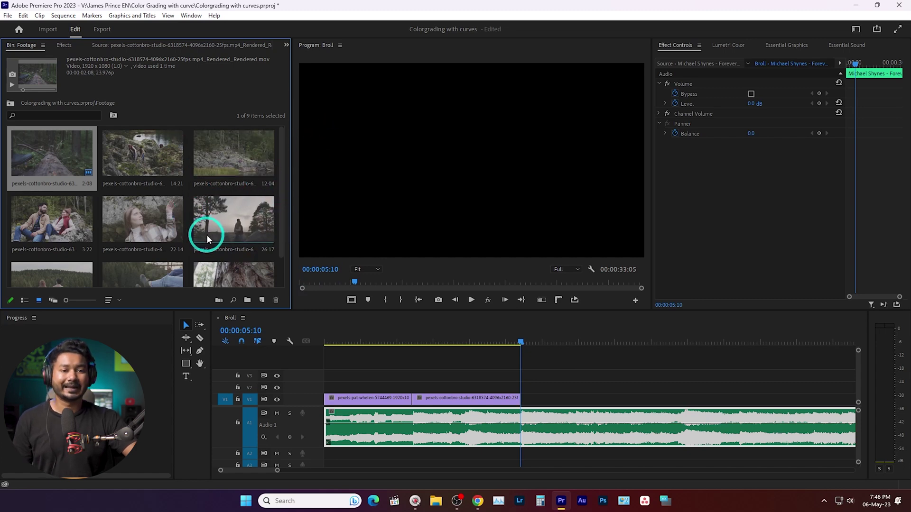
- Select six Footage clips, excluding the fallen-log, seated-couple close-up and tree-bark clips, and place them together on V1 at 00:00:05:10
left_click(156, 166)
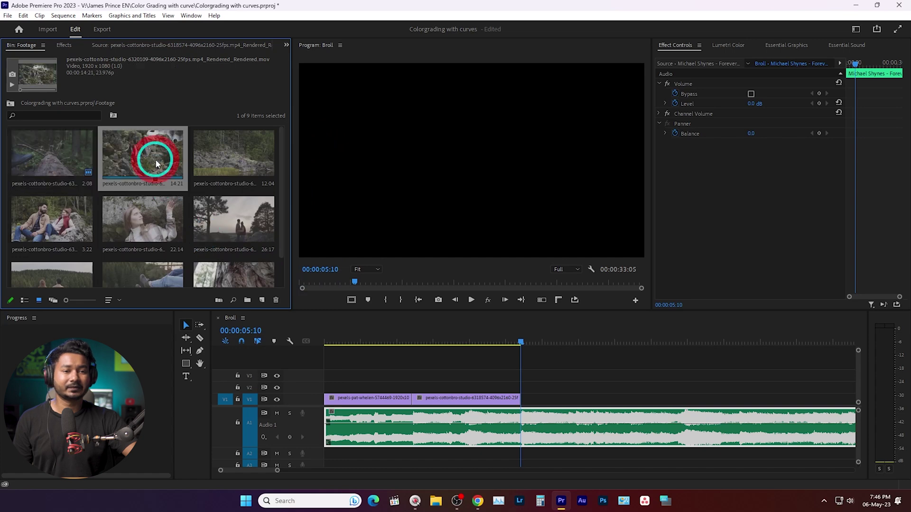
left_click(242, 150, "ctrl")
left_click(175, 212, "ctrl")
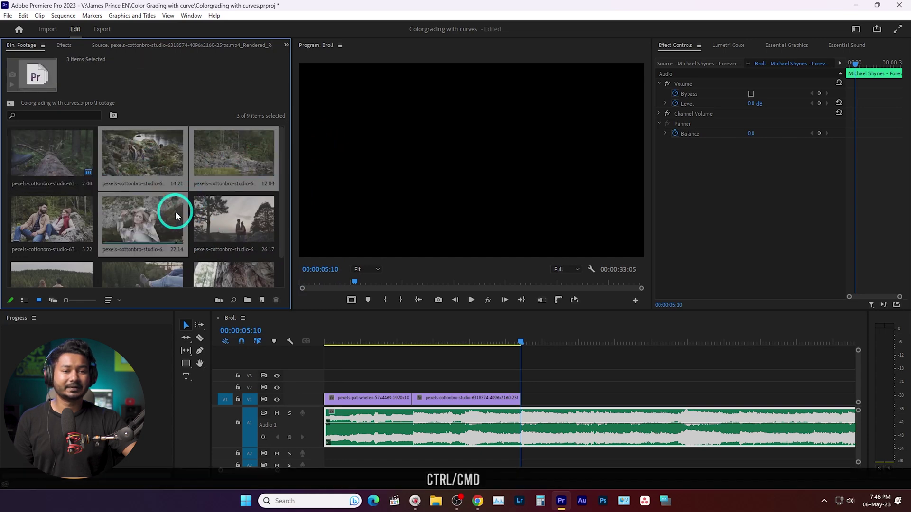
scroll(174, 212, "down", 1)
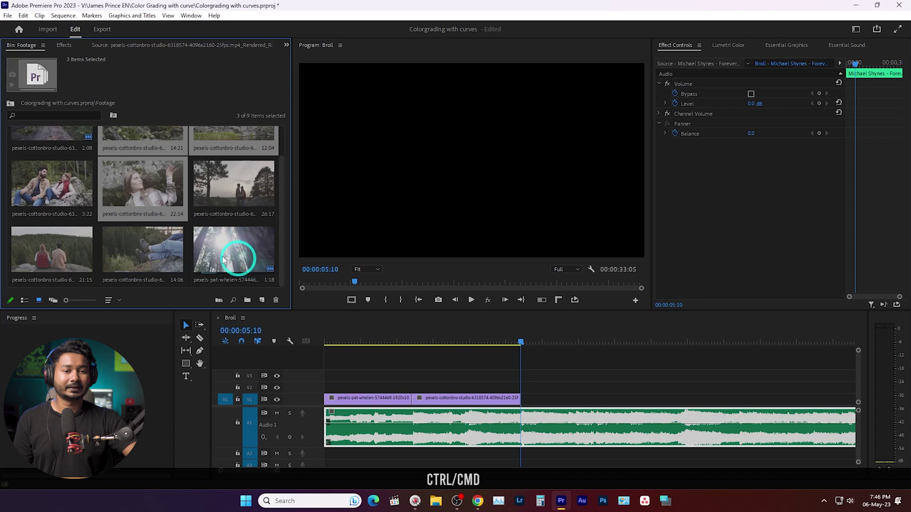
left_click(172, 250, "ctrl")
scroll(143, 255, "up", 1)
scroll(133, 254, "down", 1)
left_click(240, 180, "ctrl")
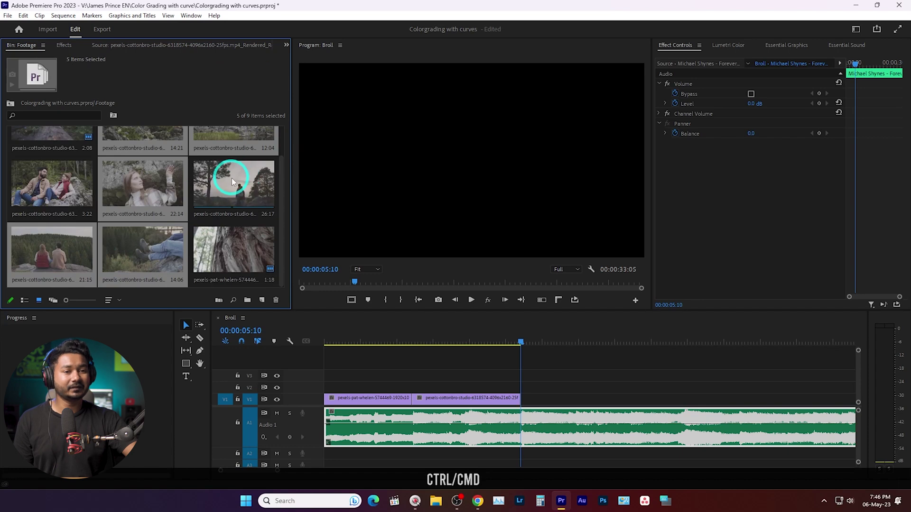
left_click(162, 163, "ctrl")
scroll(156, 169, "up", 1)
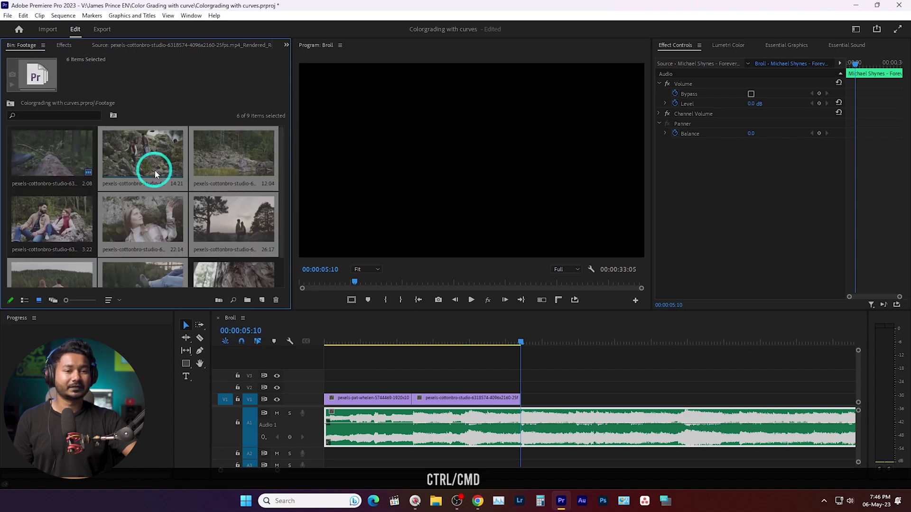
left_click_drag(554, 415, 537, 406)
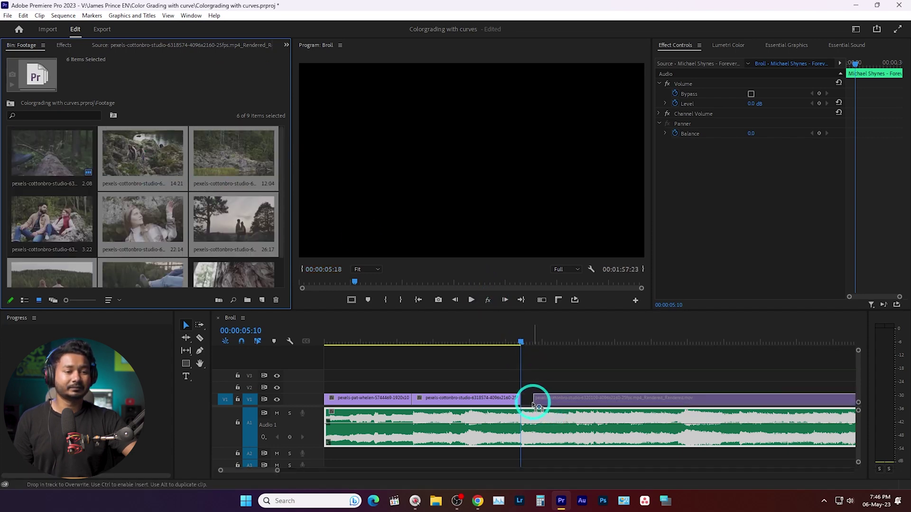
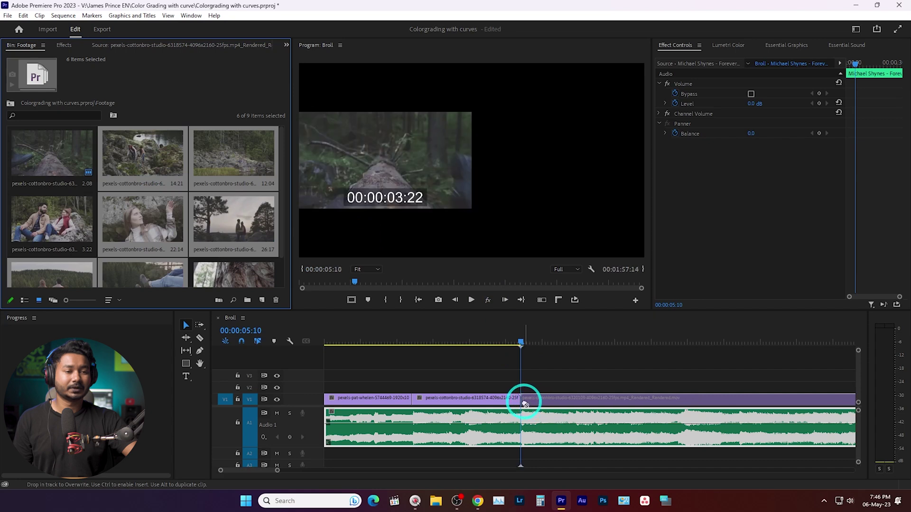
- Play from the third clip and split the couple-climbing-rocks clip on V1 at the music beat at 00:00:06:18 with the Razor tool
scroll(525, 402, "down", 3)
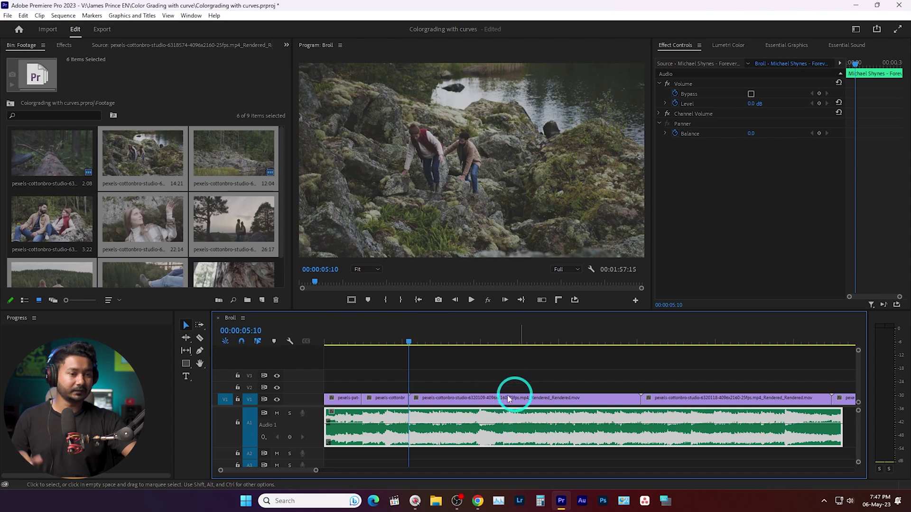
key("space")
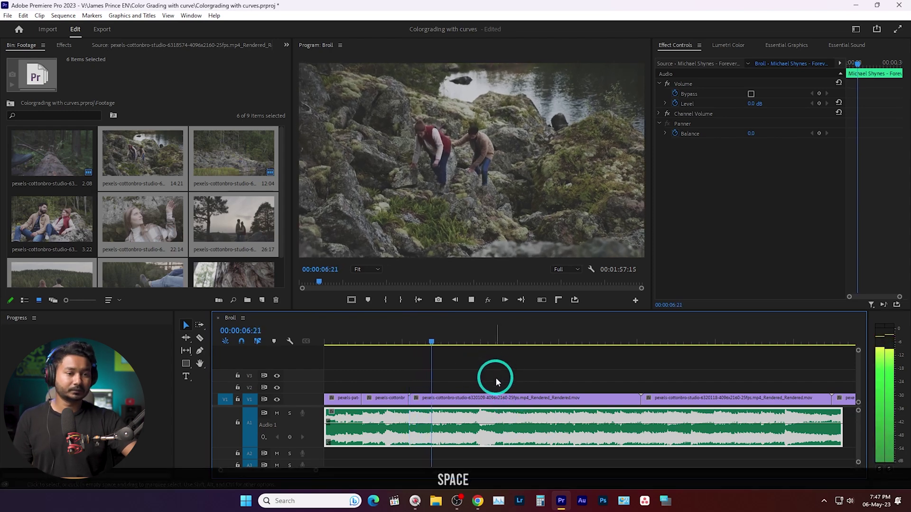
left_click(423, 337)
key("space")
scroll(432, 392, "up", 3)
left_click_drag(423, 346, 423, 343)
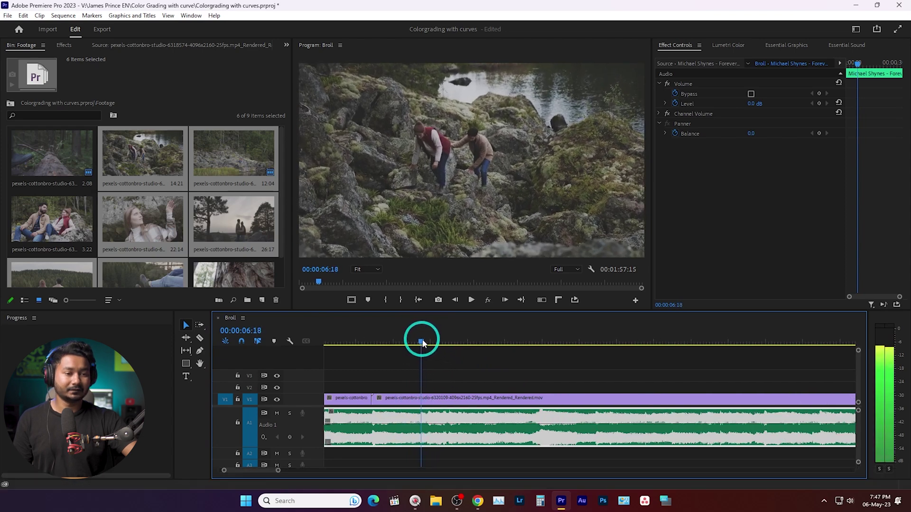
left_click(436, 377)
left_click(442, 398)
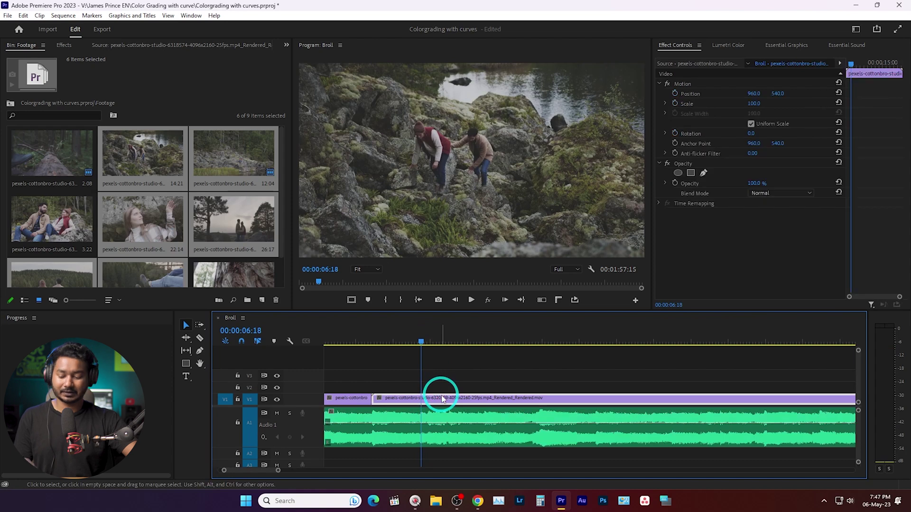
key("c")
left_click(440, 400)
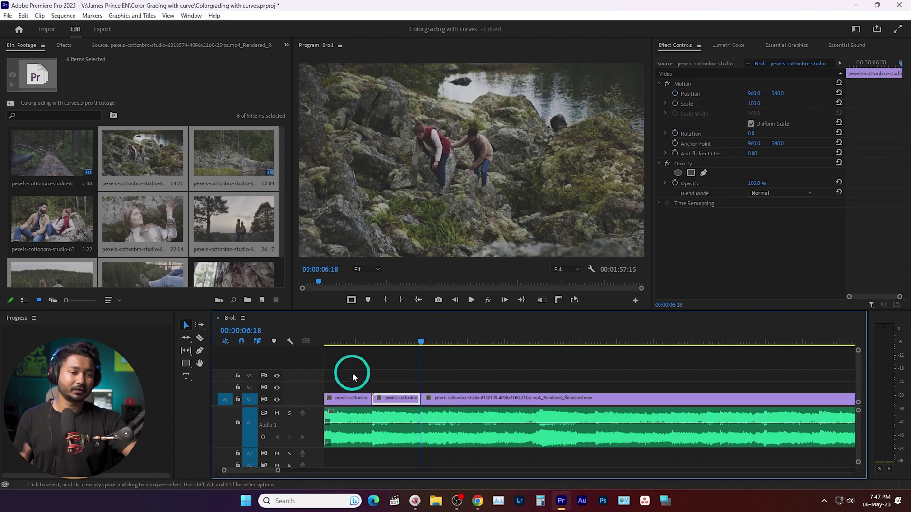
left_click(200, 338)
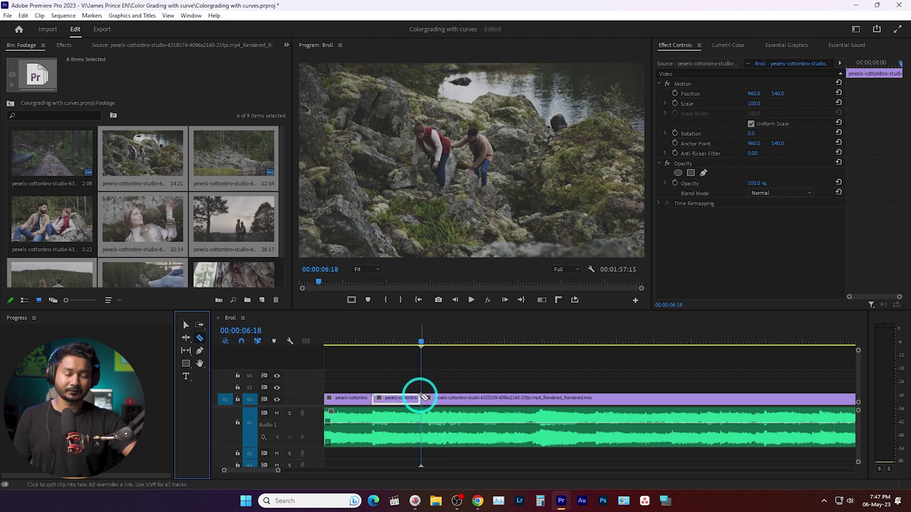
- Delete the rest of the rock-climbing clip after 00:00:06:18 and ripple delete the gap
left_click(460, 404)
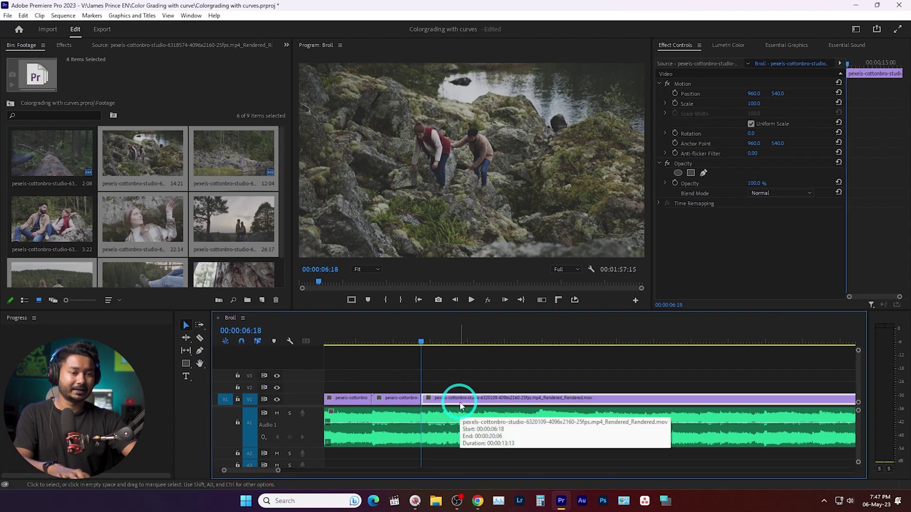
key("Delete")
right_click(457, 401)
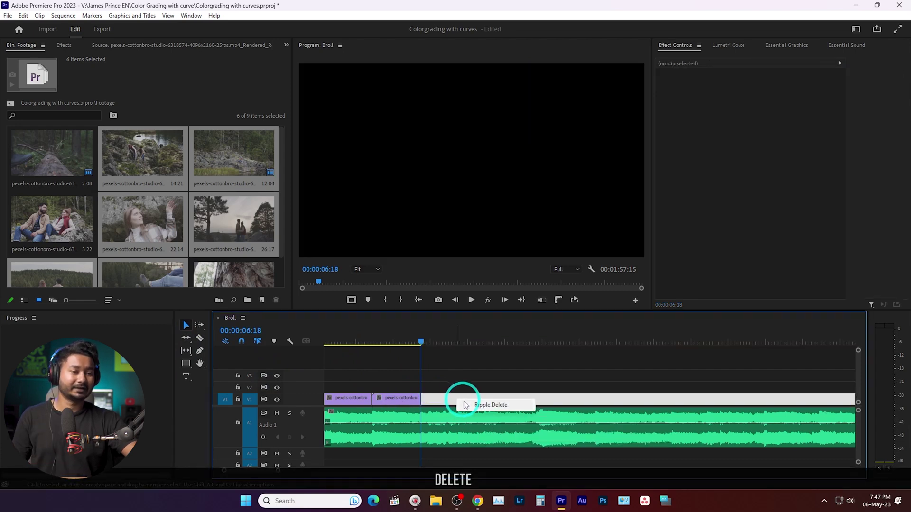
left_click(490, 405)
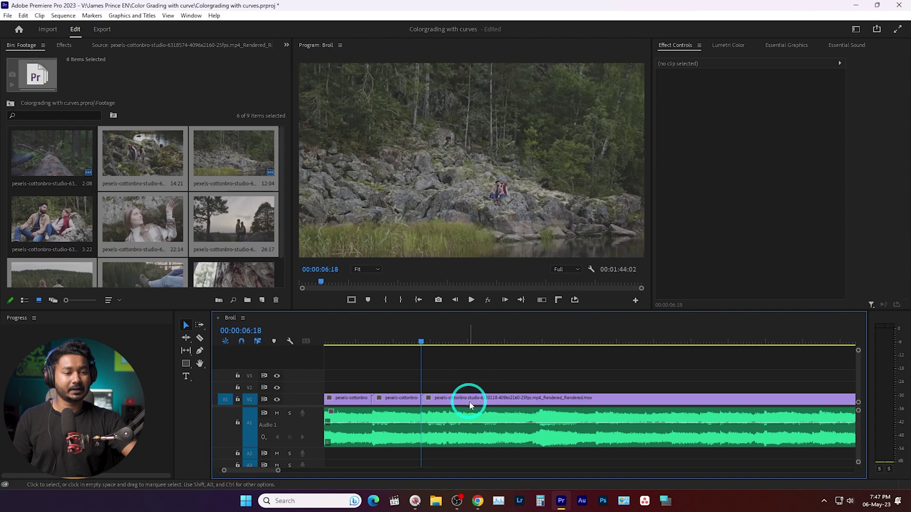
- Play the wide rocky-shore clip, trim its end to the music beat at 00:00:13:12 and ripple delete the gap after it
left_click(398, 343)
key("space")
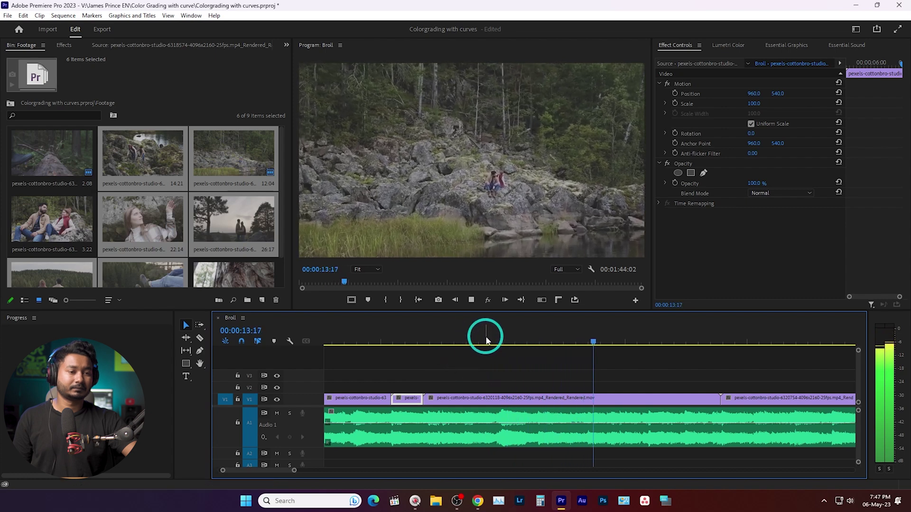
key("space")
left_click_drag(558, 331, 589, 338)
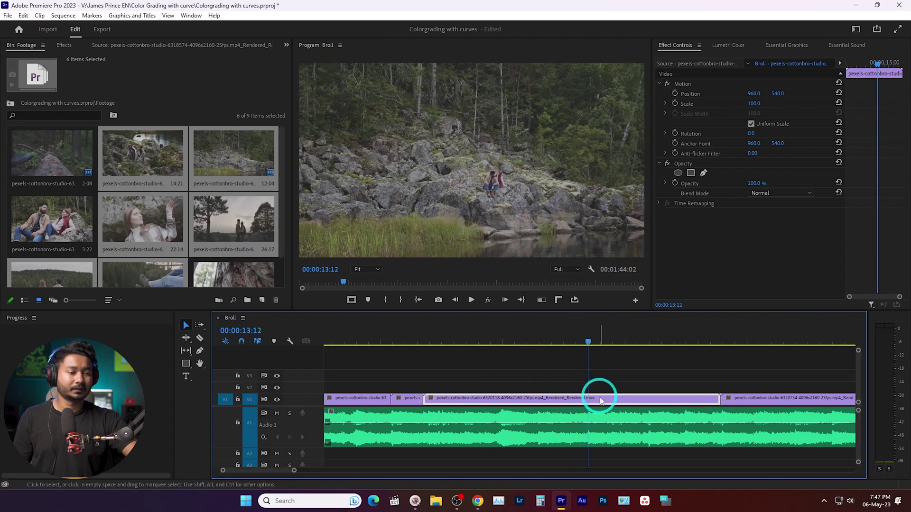
left_click_drag(713, 401, 584, 409)
right_click(636, 403)
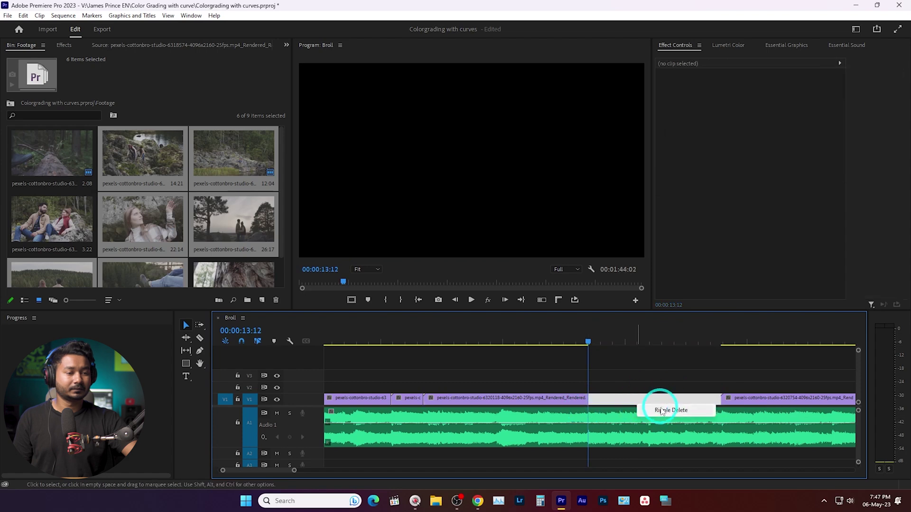
left_click(663, 410)
- Play through the clip of the woman against the rock and split it on V1 at 00:00:15:23
key("space")
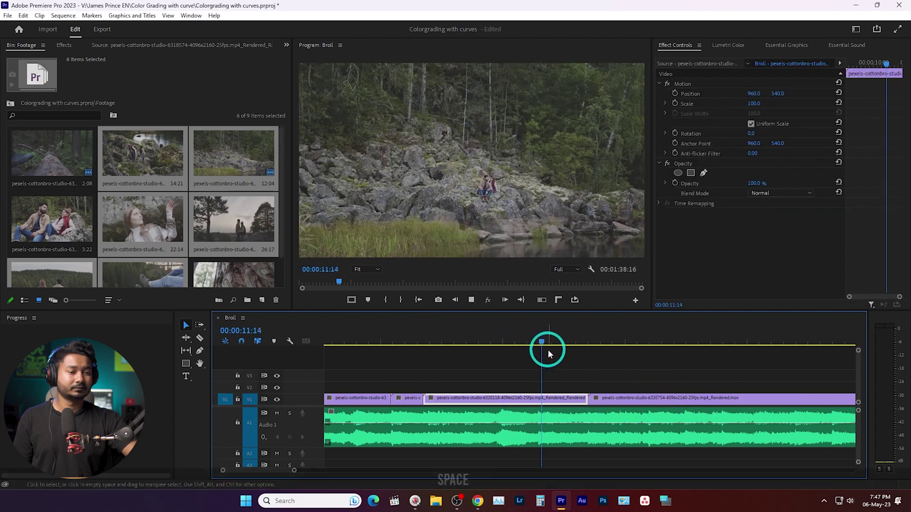
scroll(545, 363, "down", 5)
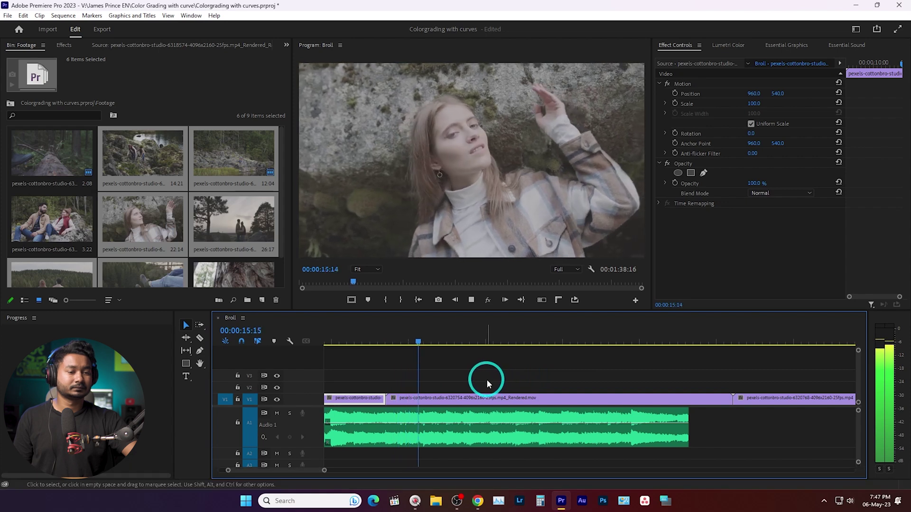
key("space")
key("space")
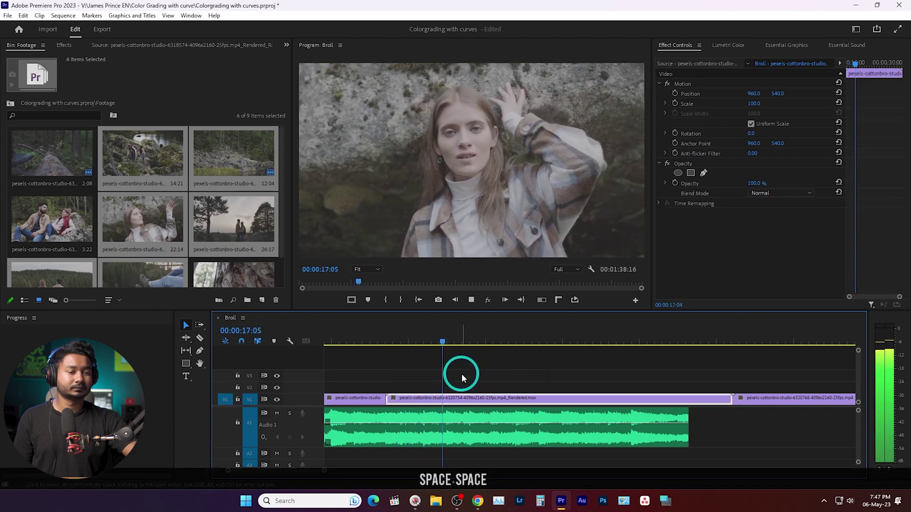
key("space")
left_click(383, 341)
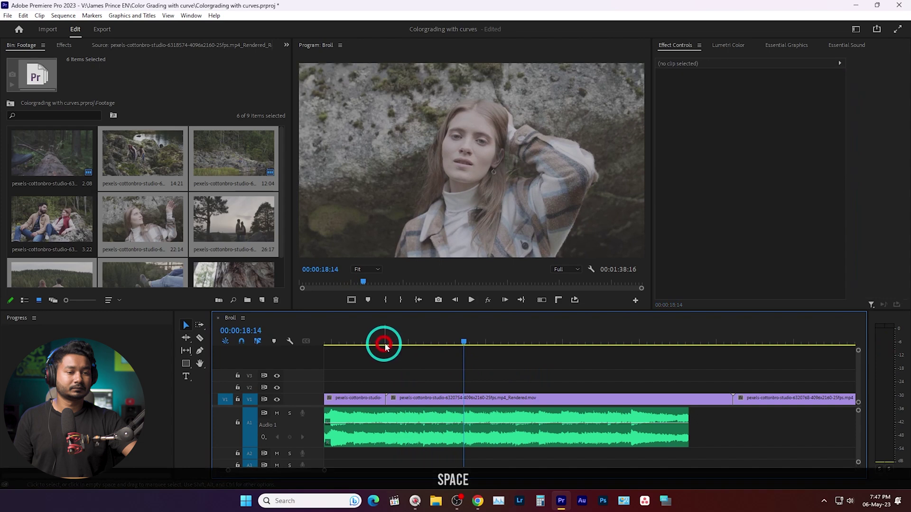
key("space")
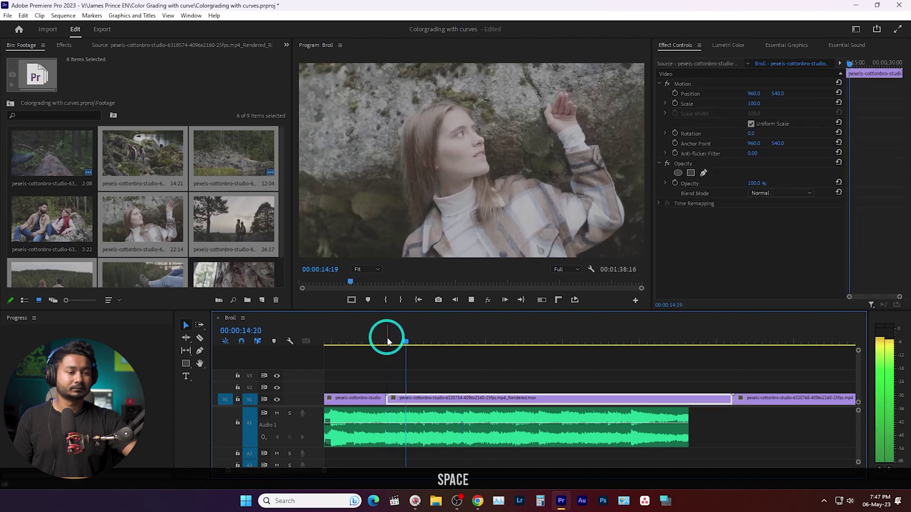
key("space")
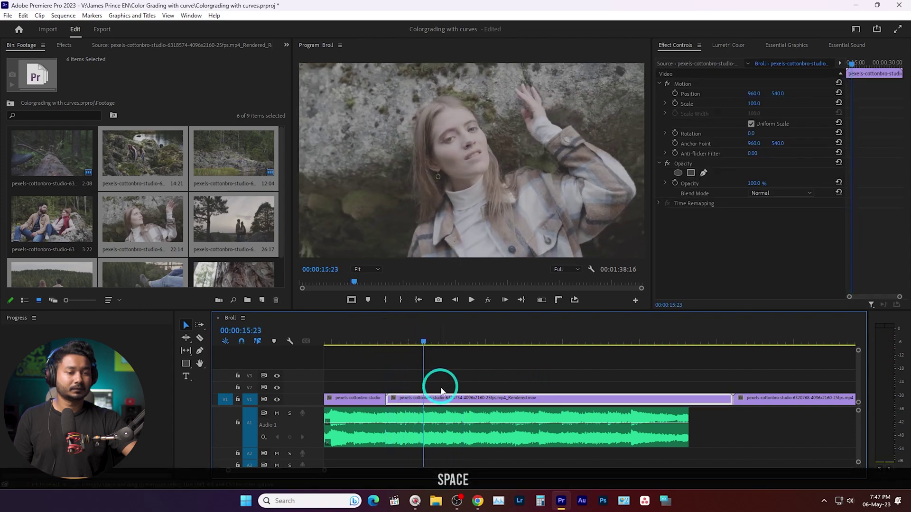
key("ctrl+k")
- Delete the rest of the woman's clip after 00:00:15:23 and ripple delete the gap
left_click(447, 399)
key("Delete")
right_click(448, 400)
left_click(464, 403)
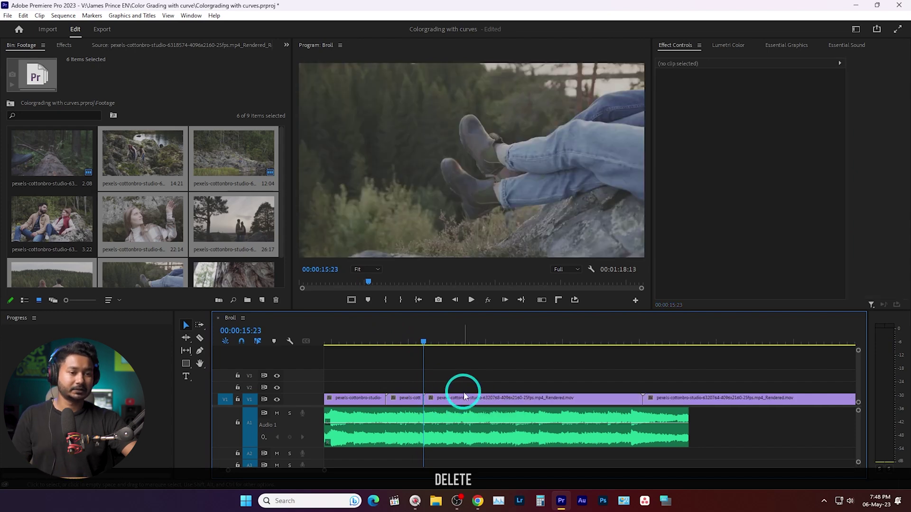
- Play the clip of the crossed legs, split it at 00:00:19:00, delete the rest and ripple delete the gap
key("space")
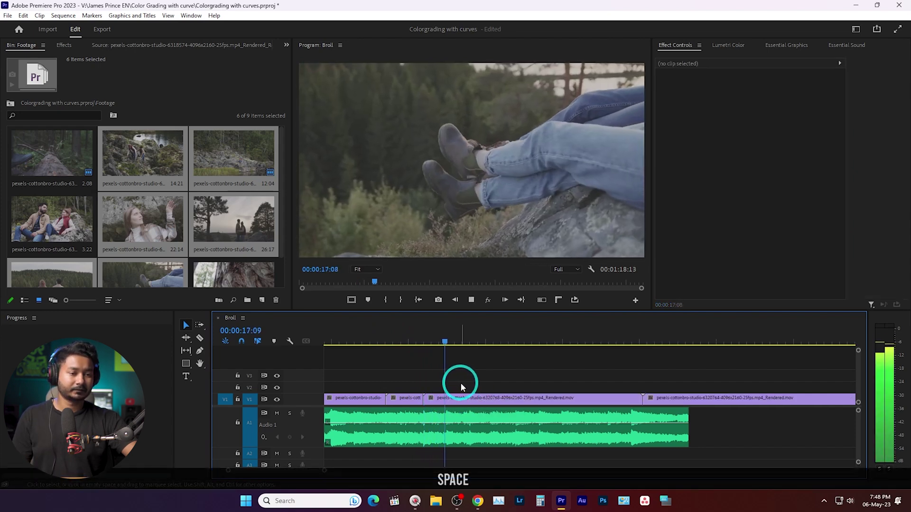
key("space")
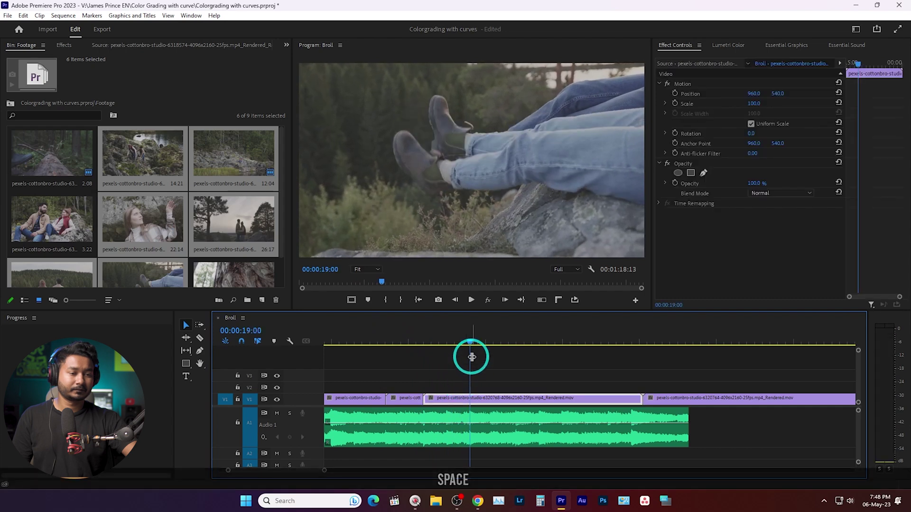
key("c")
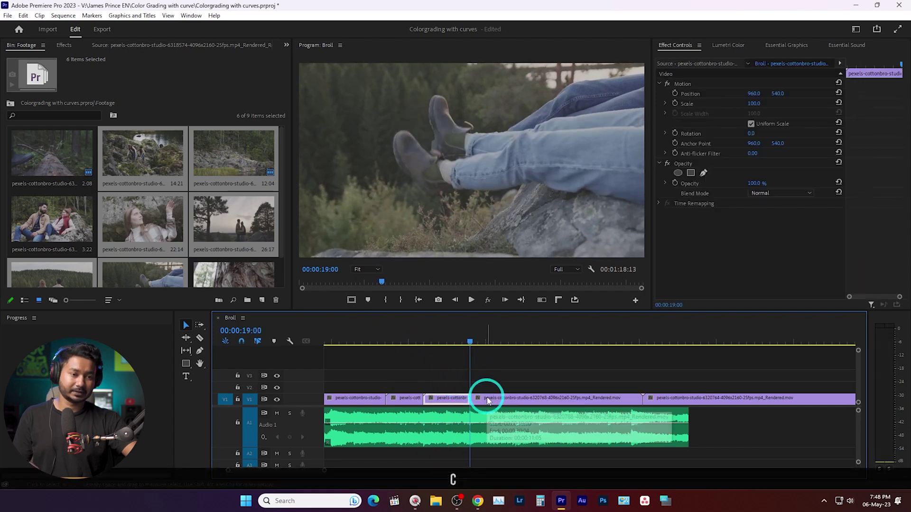
key("Delete")
right_click(488, 398)
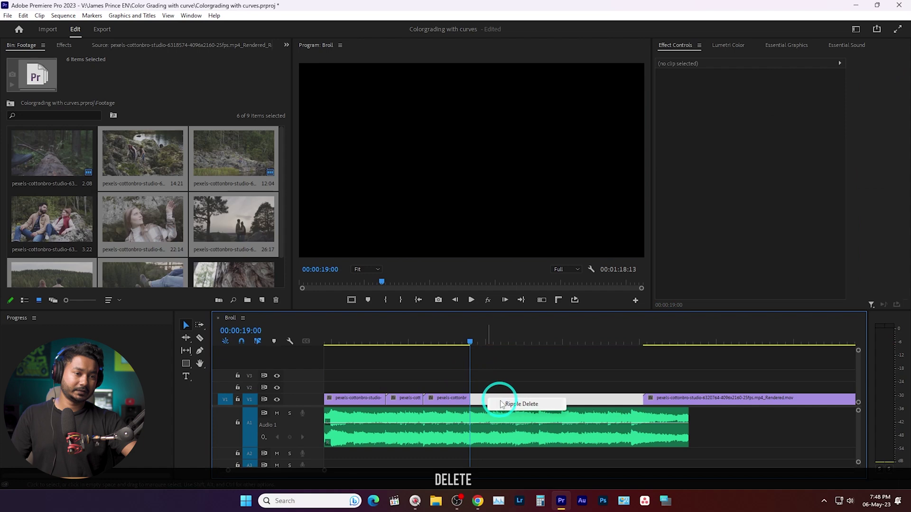
left_click(518, 404)
- Play the clip of the couple seen from behind, split it at 00:00:23:11 and ripple delete its remaining part
key("space")
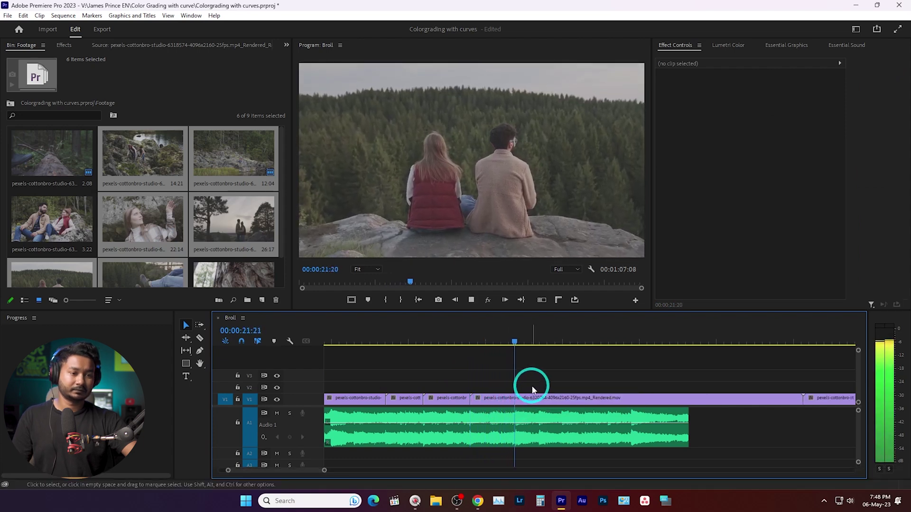
key("space")
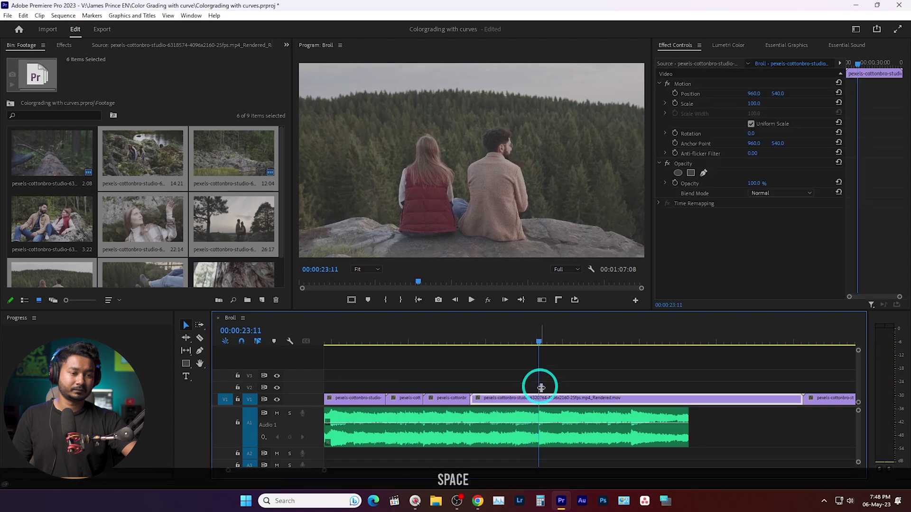
key("c")
left_click(549, 400)
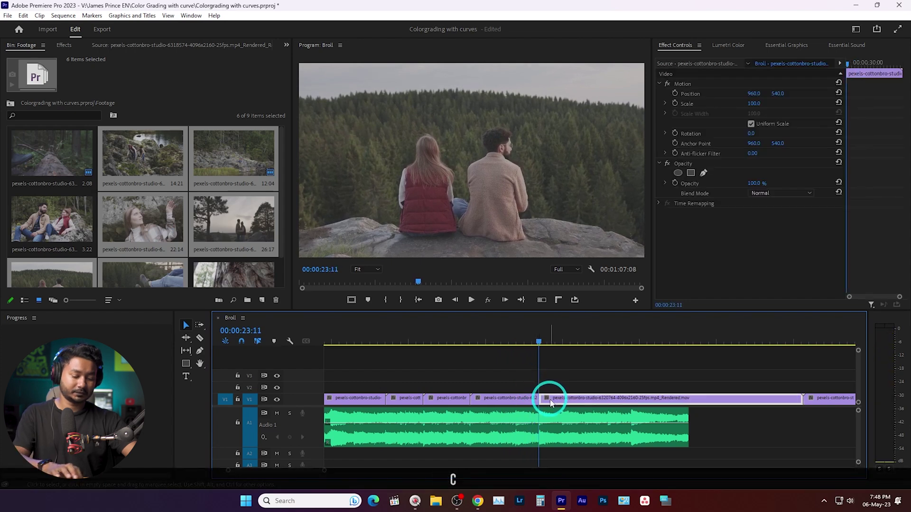
key("shift+Delete")
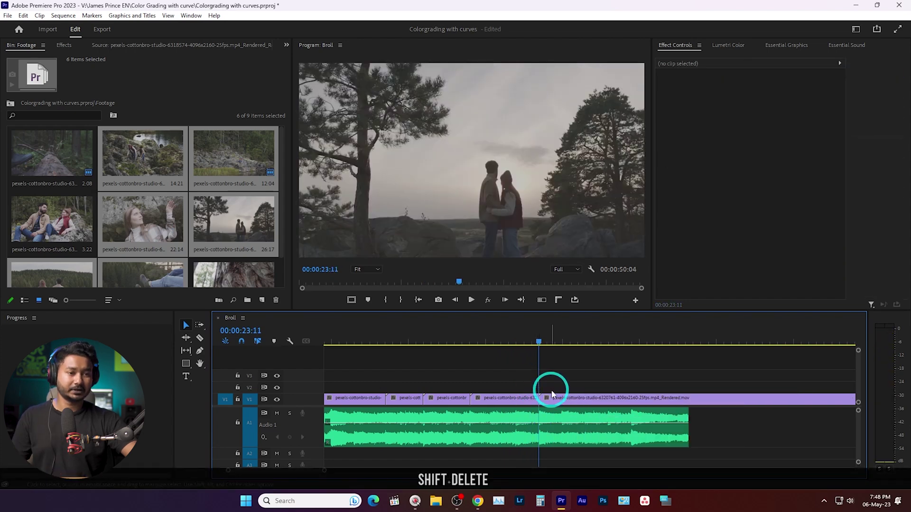
- Play the last clip of the couple between the trees and trim its end to match the end of the music
key("space")
key("alt")
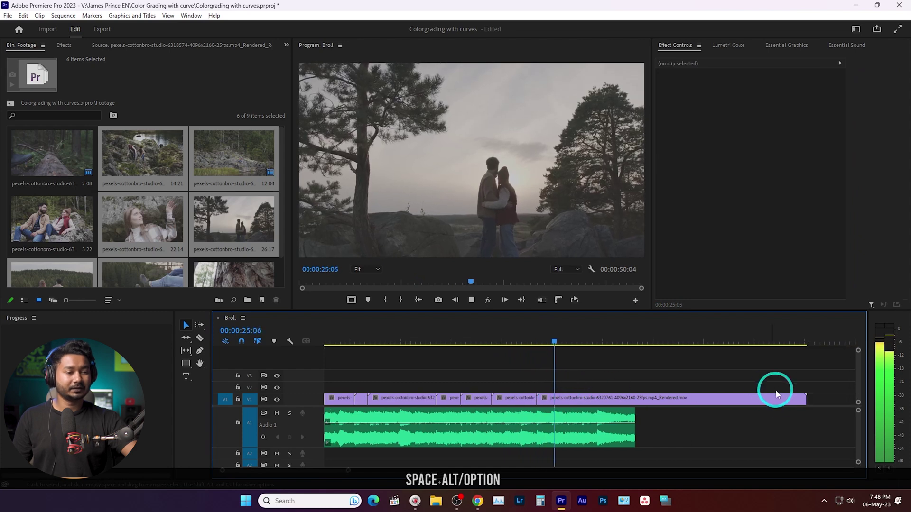
left_click_drag(799, 401, 630, 405)
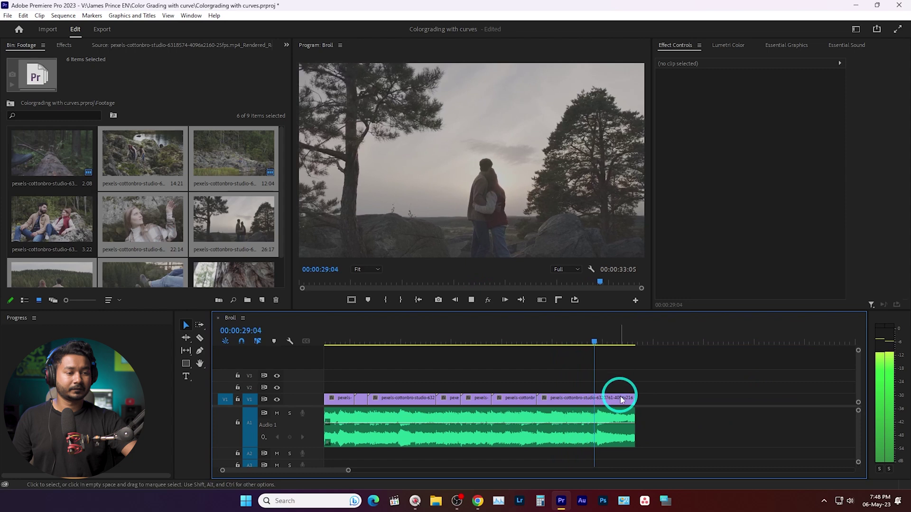
key("space")
- Apply the default Cross Dissolve to the end of the last video clip, extend it to 00:00:03:22 and play the fade-out
left_click(628, 397, "alt")
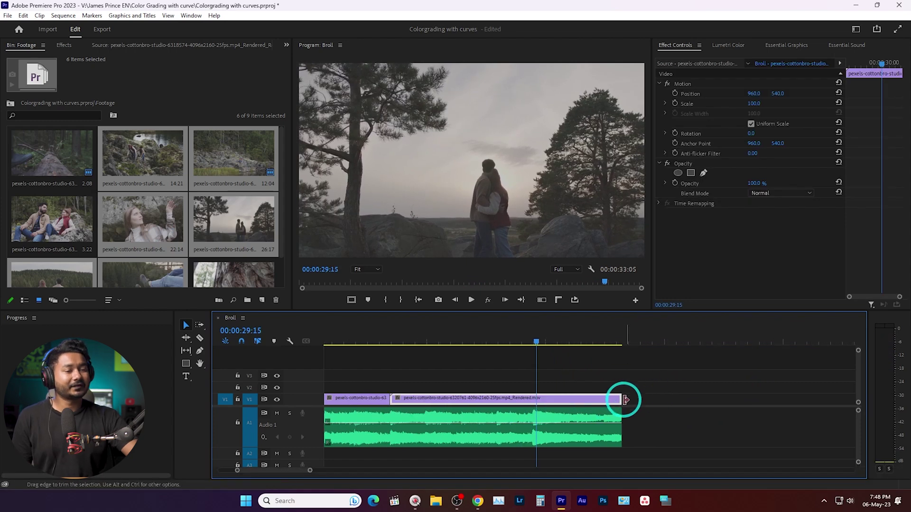
right_click(627, 401)
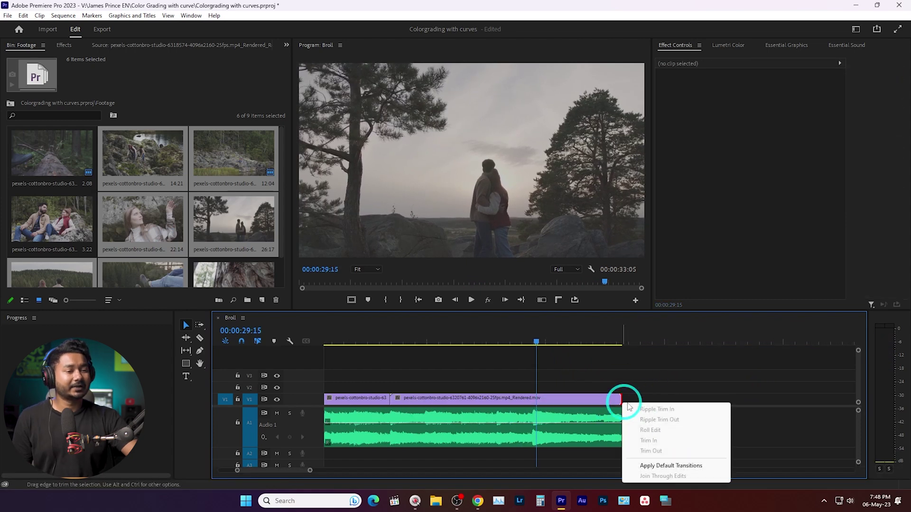
left_click(666, 466)
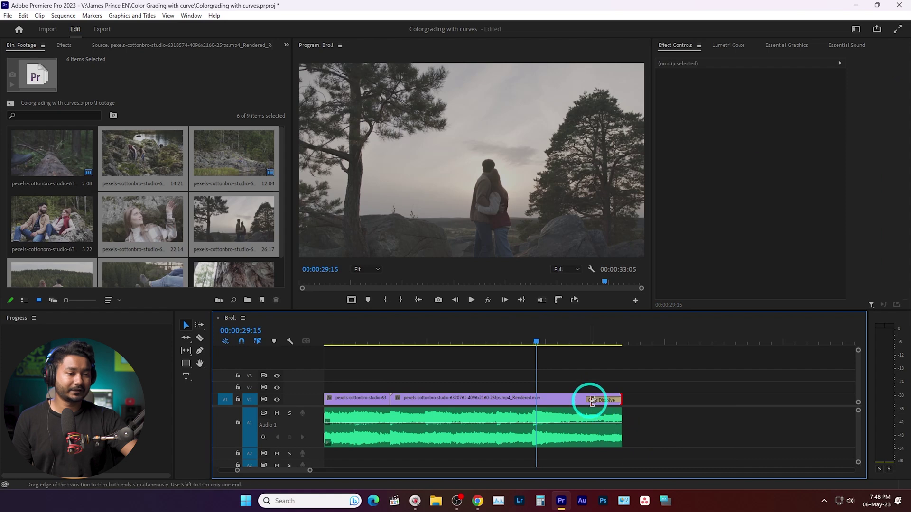
left_click_drag(592, 401, 533, 408)
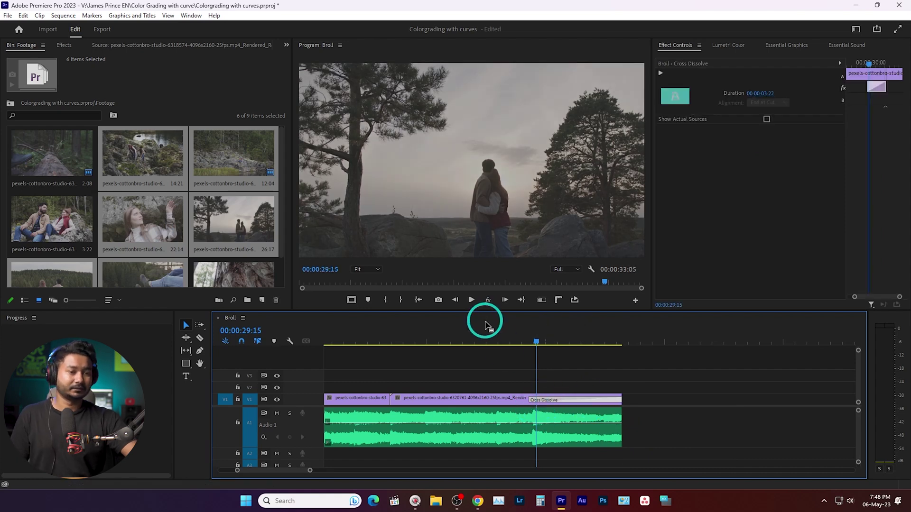
left_click(486, 325)
key("space")
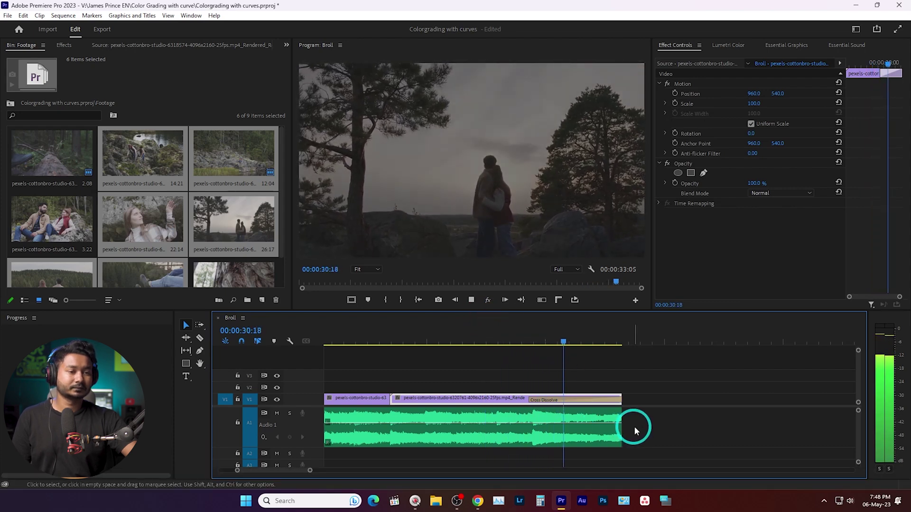
key("space")
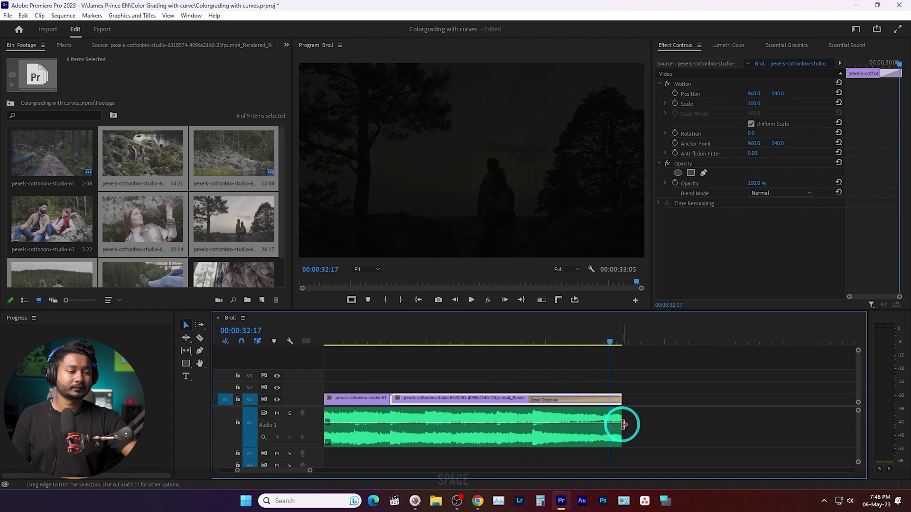
- Apply the default Constant Power transition to the end of the music, extend it to 00:00:04:18 and save the project
right_click(622, 425)
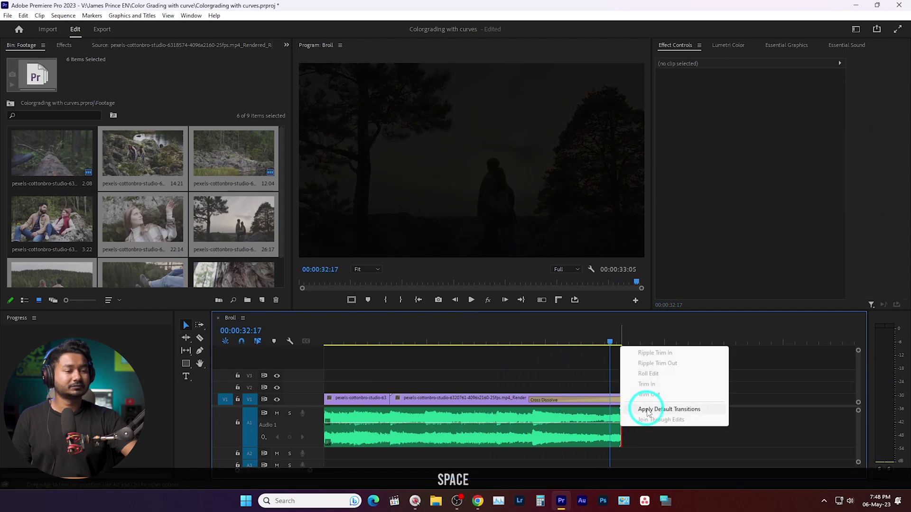
left_click(647, 410)
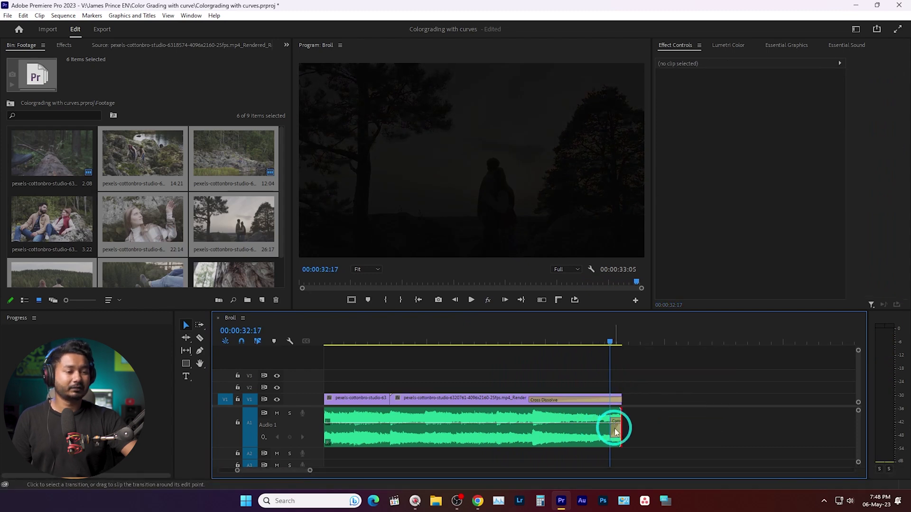
left_click(615, 431)
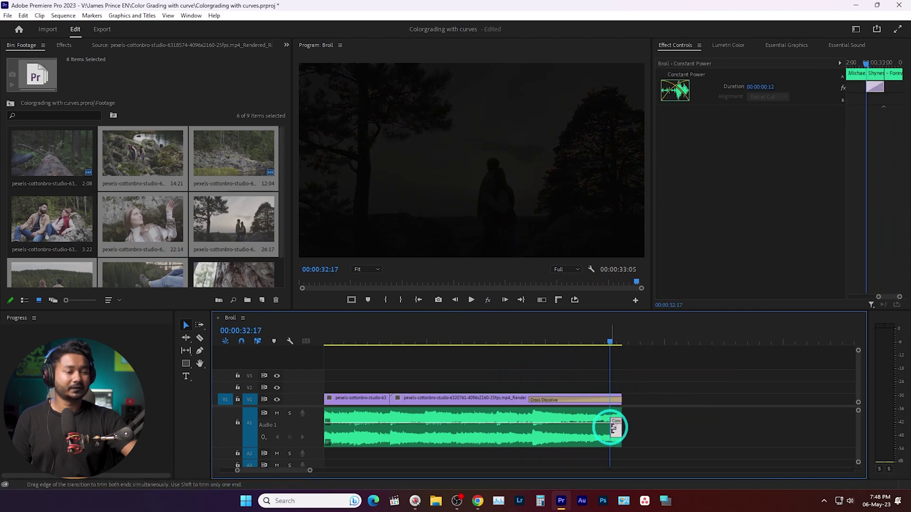
left_click_drag(615, 430, 512, 429)
scroll(539, 387, "down", 5)
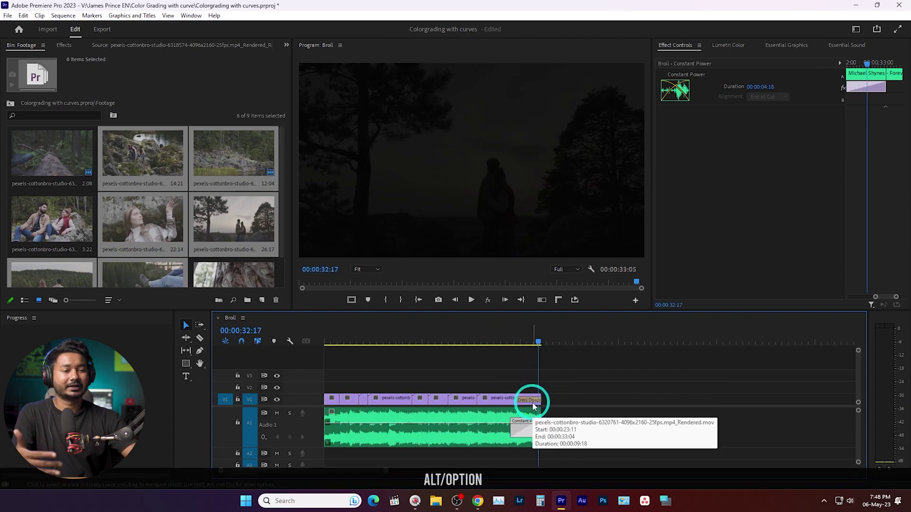
key("ctrl+s")
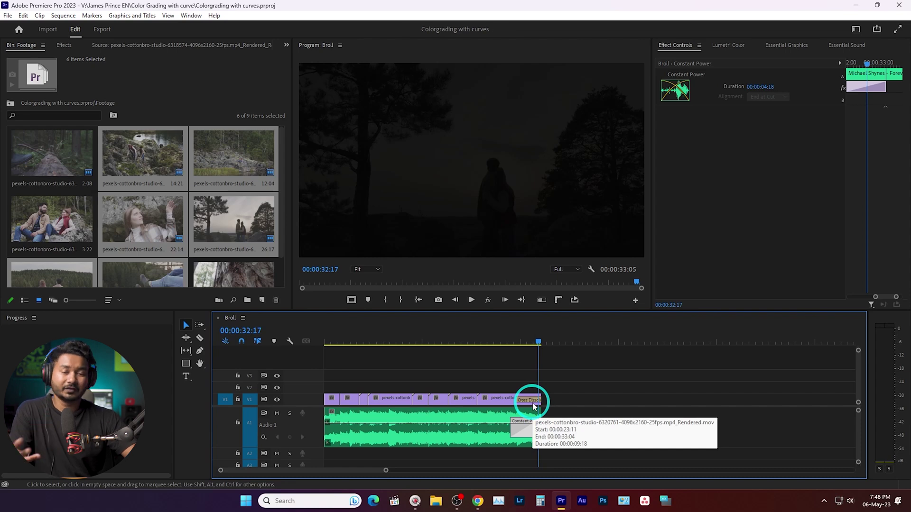
- Play the sequence from the start, trim the rocky-shore clip's start to the beat at 00:00:09:22 and extend the rock-climbing clip to meet it
left_click(396, 342)
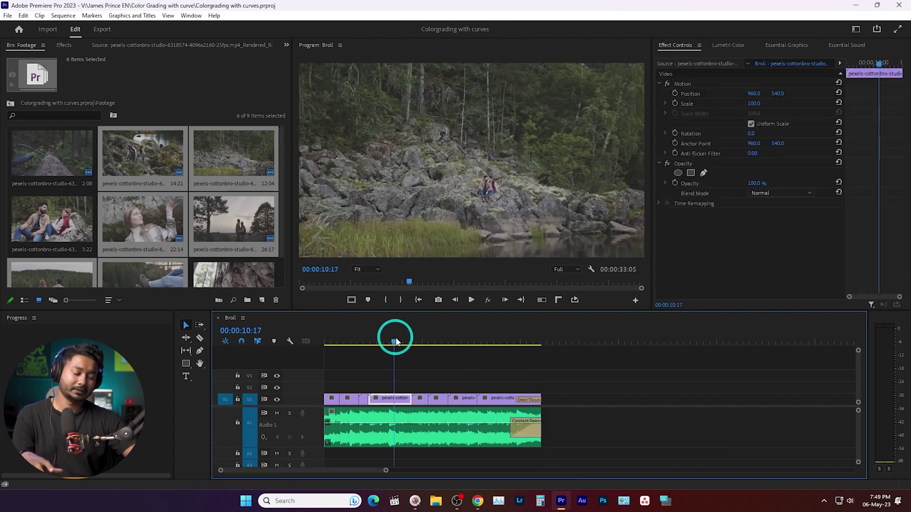
key("Home")
key("space")
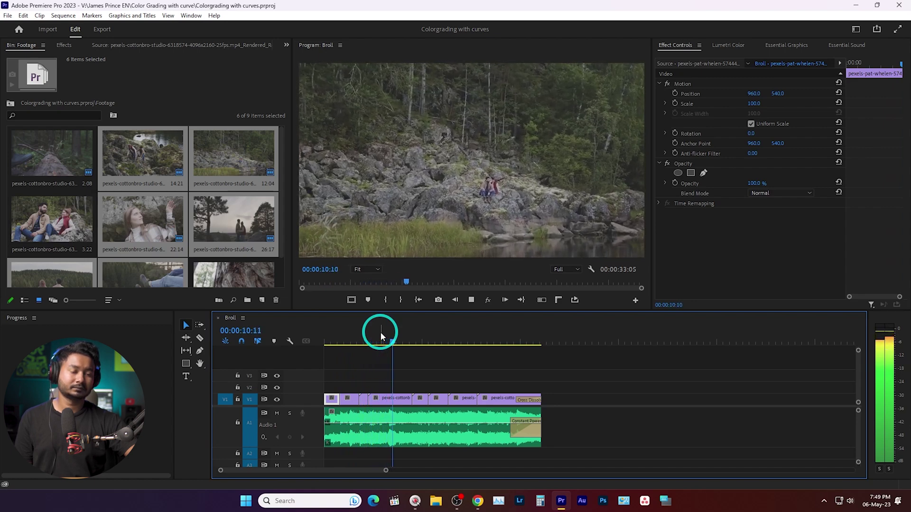
key("space")
scroll(382, 341, "up", 5, "alt")
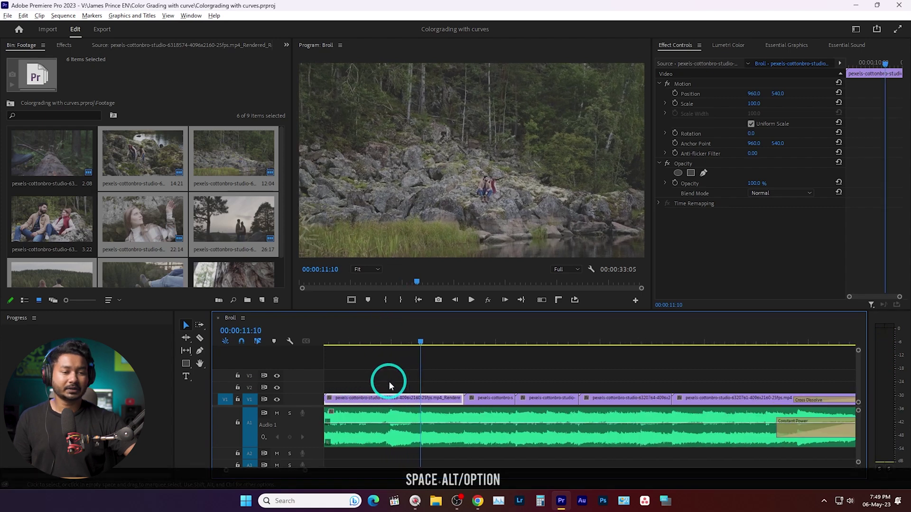
scroll(476, 340, "up", 2)
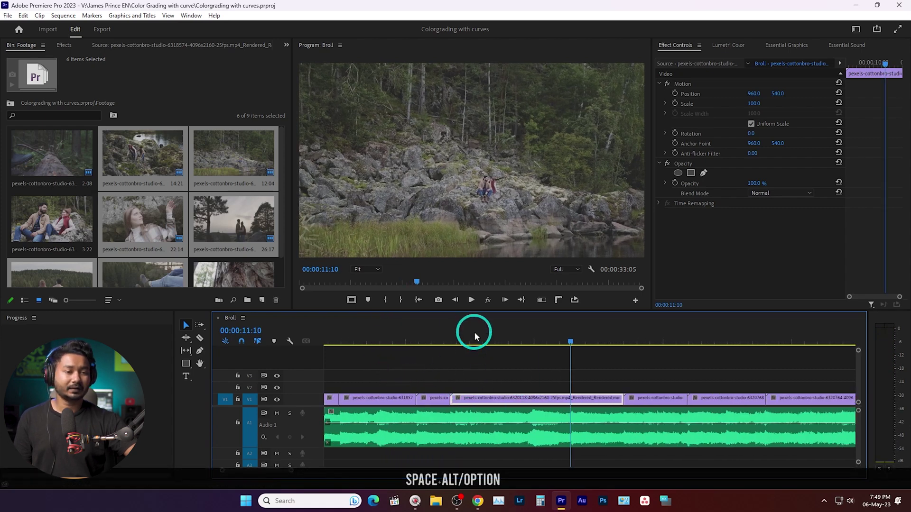
left_click(533, 335)
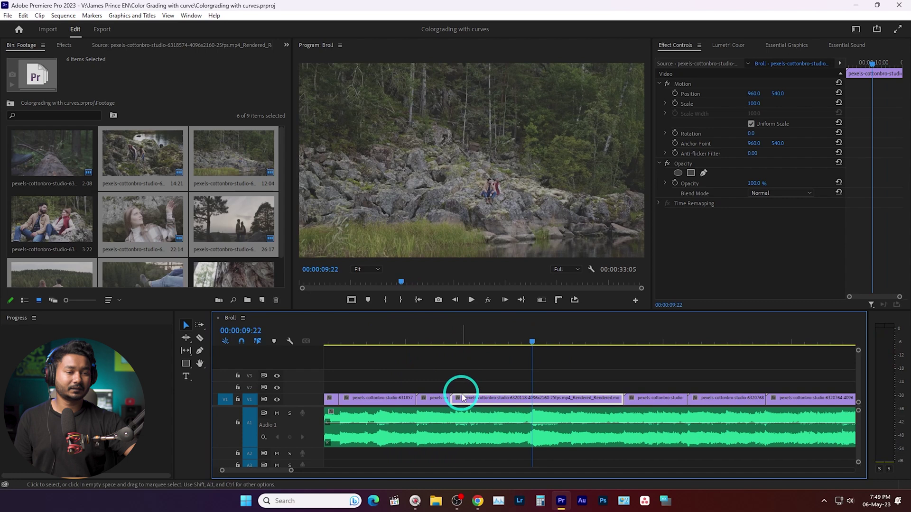
left_click_drag(454, 398, 534, 404)
left_click_drag(449, 401, 531, 398)
- Play the sequence across the adjusted cut to check its timing against the music
left_click(492, 336)
key("space")
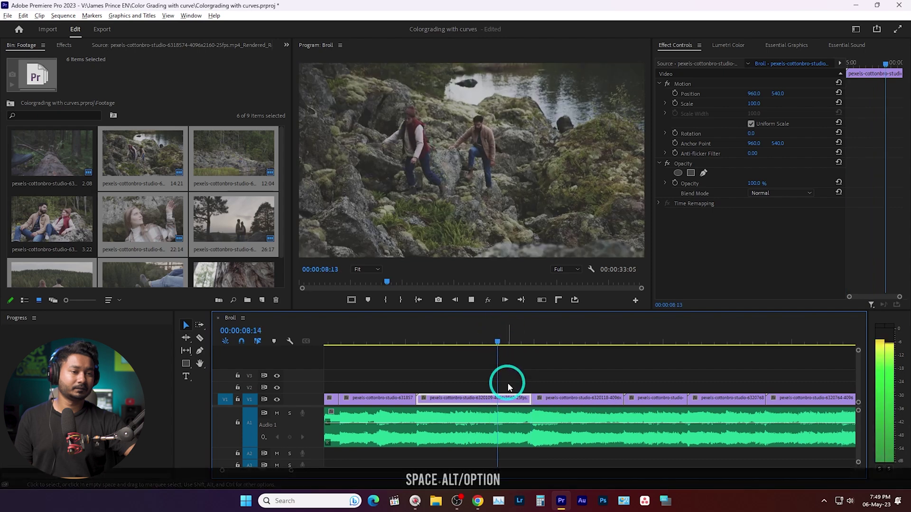
scroll(504, 387, "down", 4, "alt")
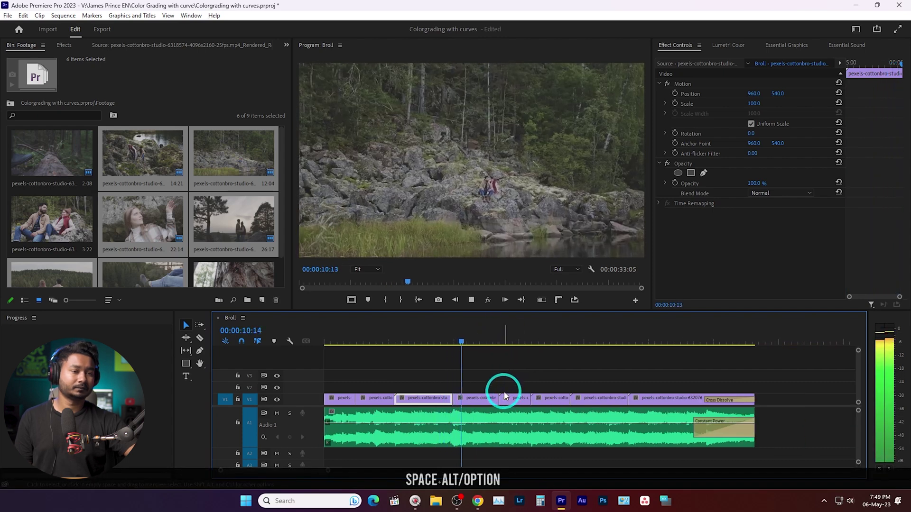
scroll(505, 395, "down", 3, "alt")
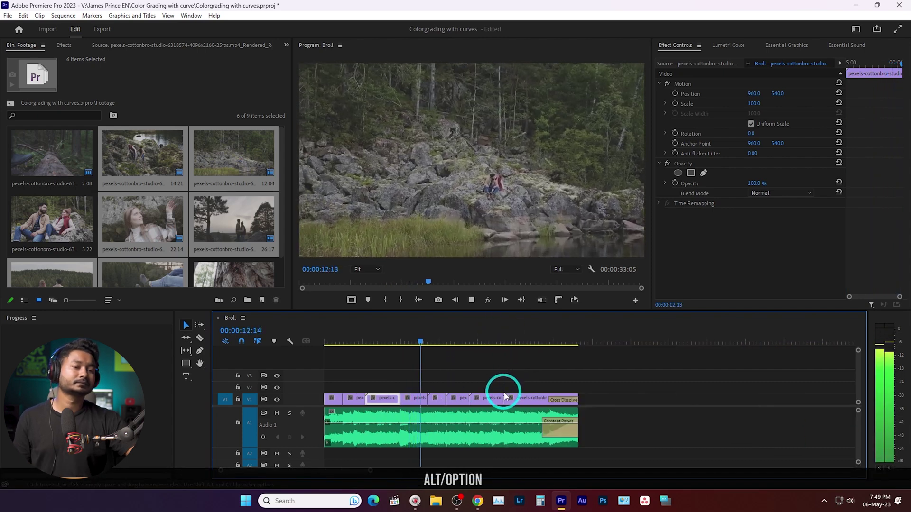
key("space")
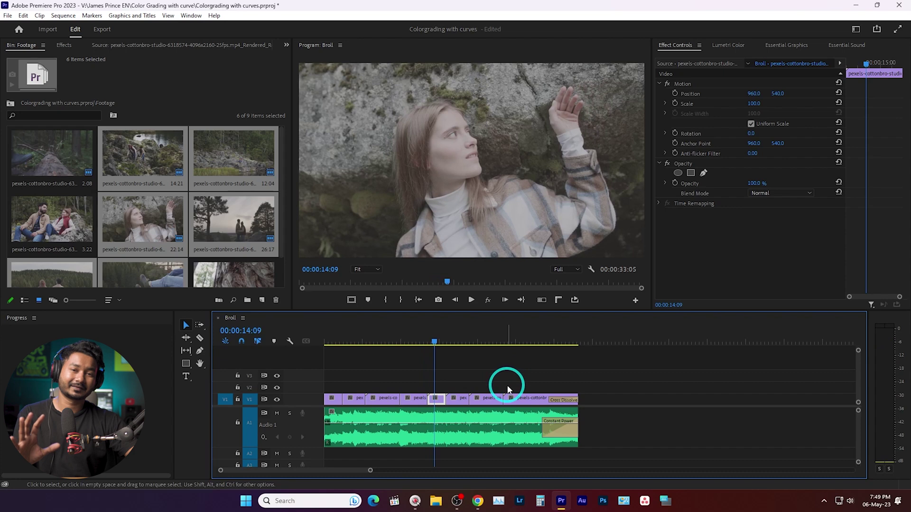
- Create a new 1920 × 1080 adjustment layer at 24.00 fps with square pixels in the project's root bin
scroll(175, 190, "down", 2)
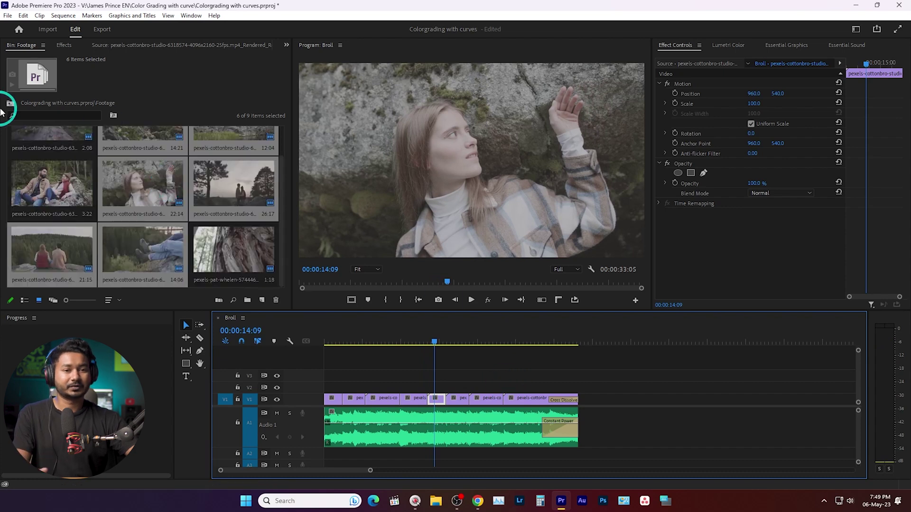
left_click(10, 104)
left_click(89, 161)
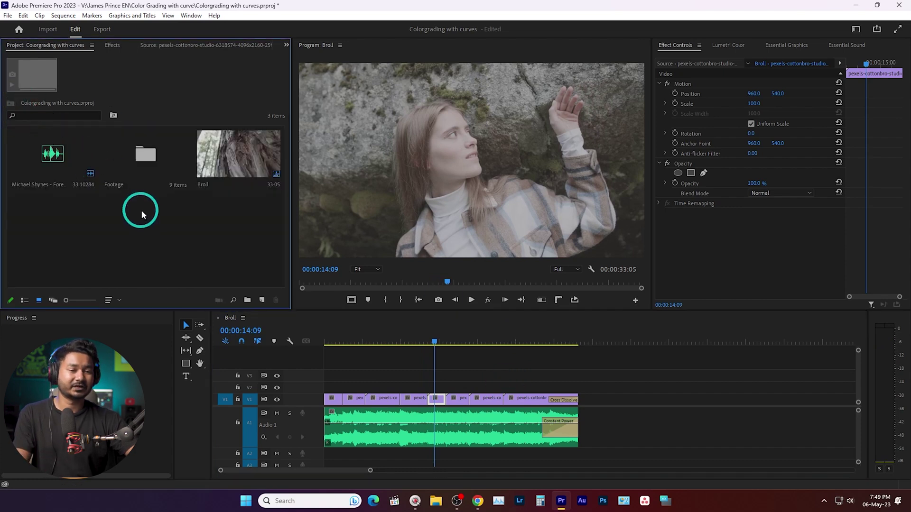
right_click(172, 224)
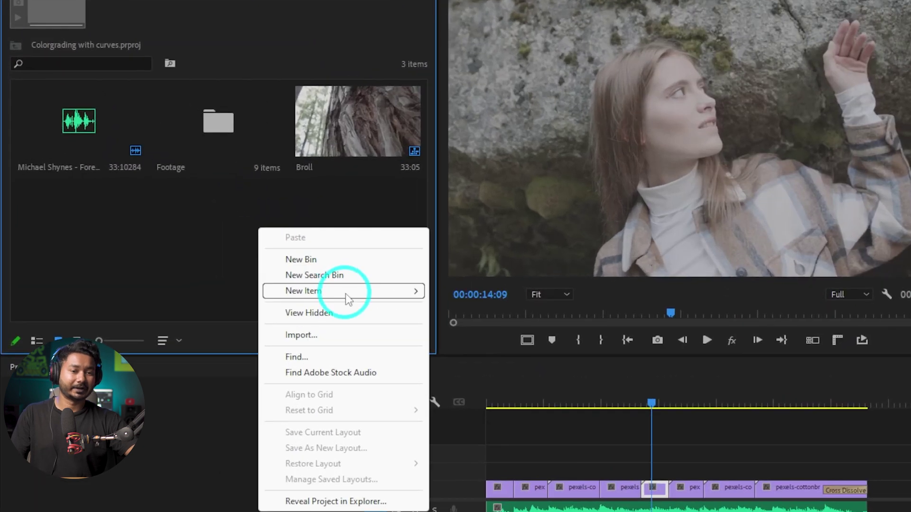
mouse_move(349, 299)
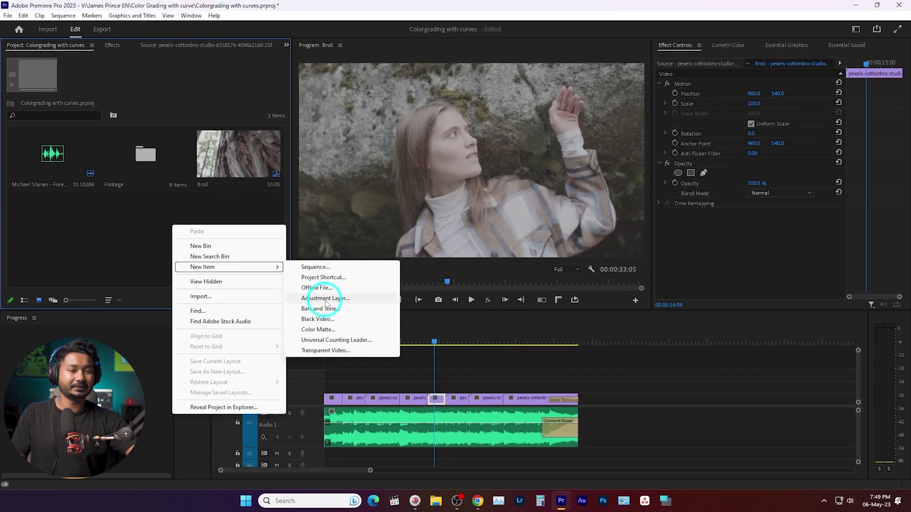
left_click(488, 338)
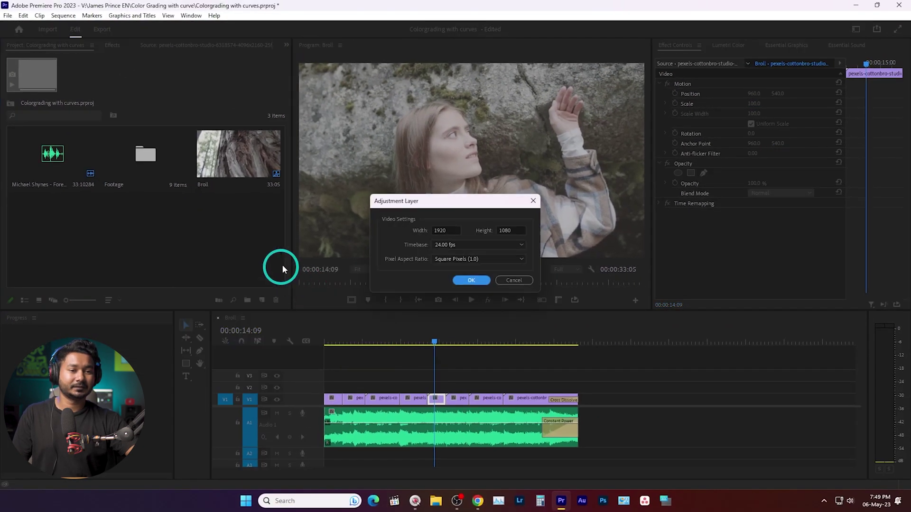
left_click(468, 281)
- Place the adjustment layer on V2 across the full length of the footage, select it and set the playhead to 00:00:05:10
left_click_drag(325, 319, 578, 386)
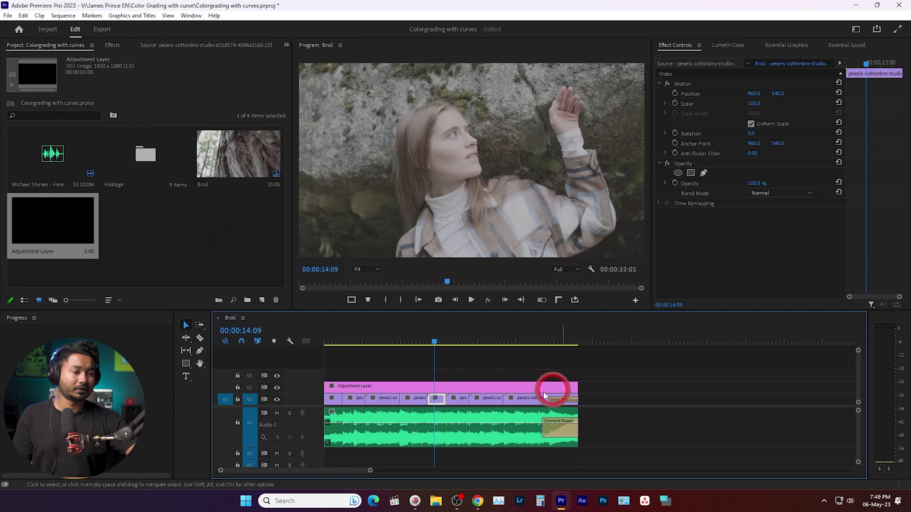
left_click(525, 393)
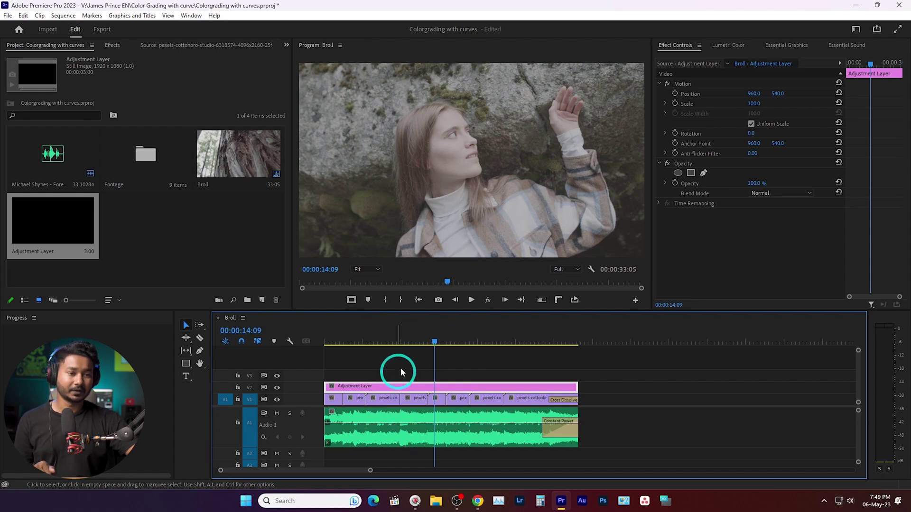
left_click(366, 346)
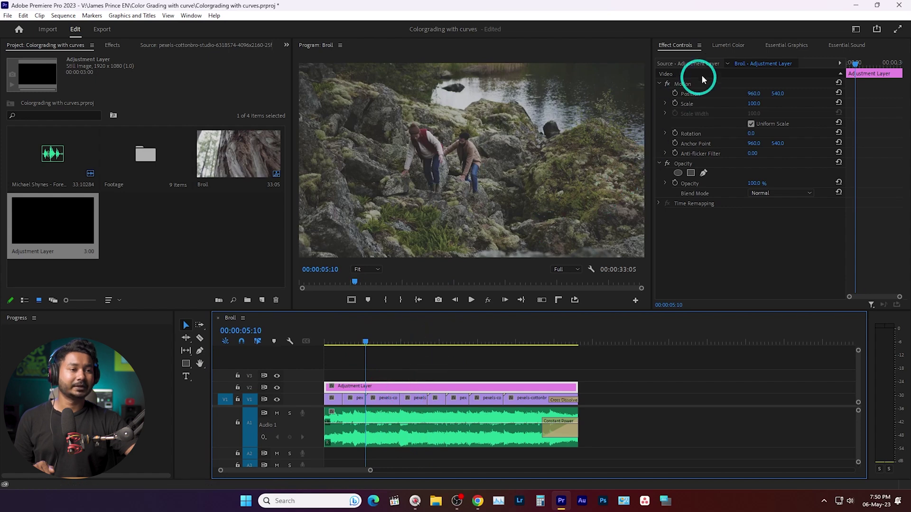
- Display the adjustment layer's RGB Curves in Lumetri Color and enlarge the upper workspace area to make room for them
left_click(725, 43)
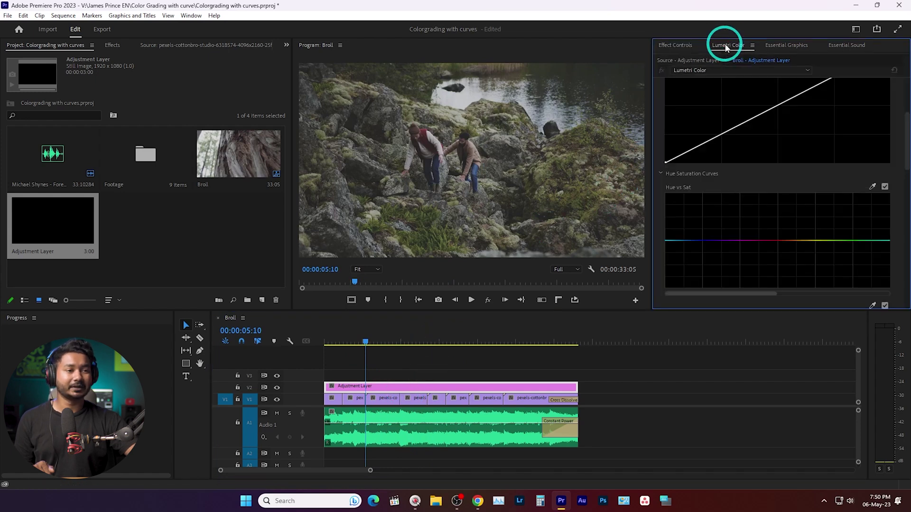
left_click(190, 16)
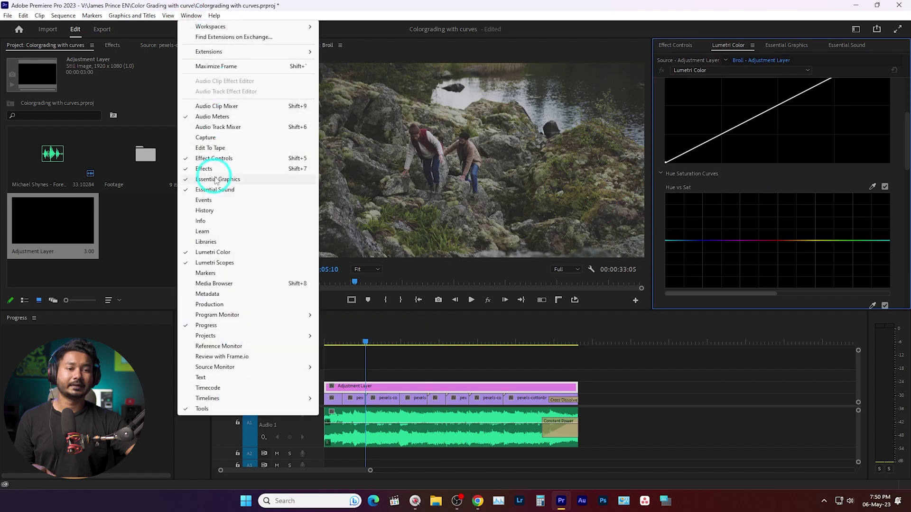
left_click(227, 253)
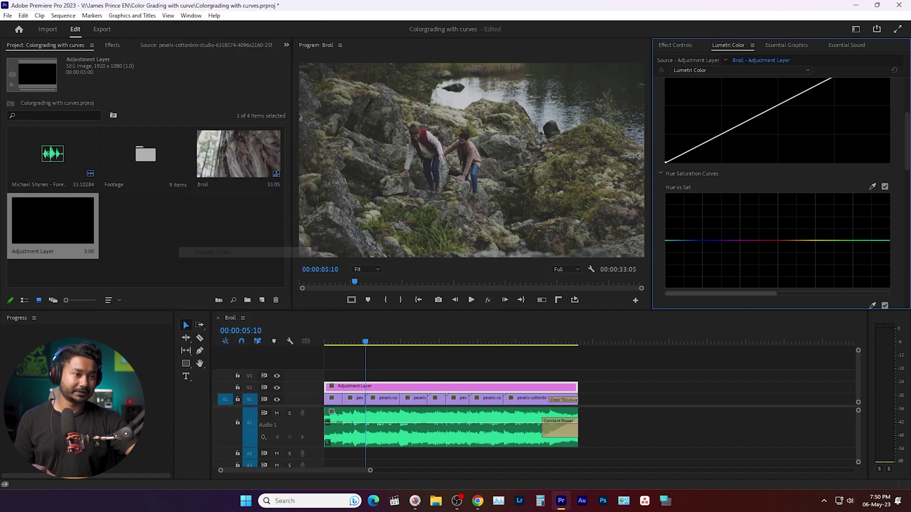
scroll(779, 163, "up", 3)
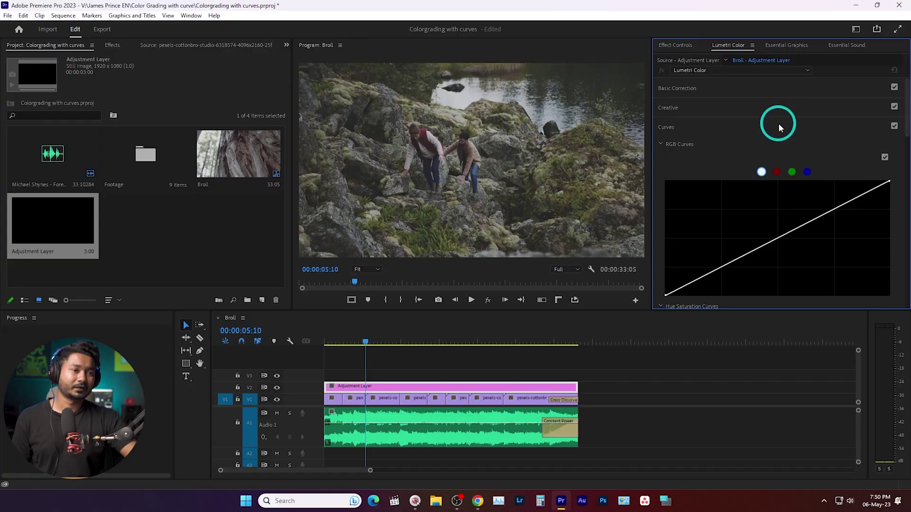
left_click_drag(776, 308, 783, 369)
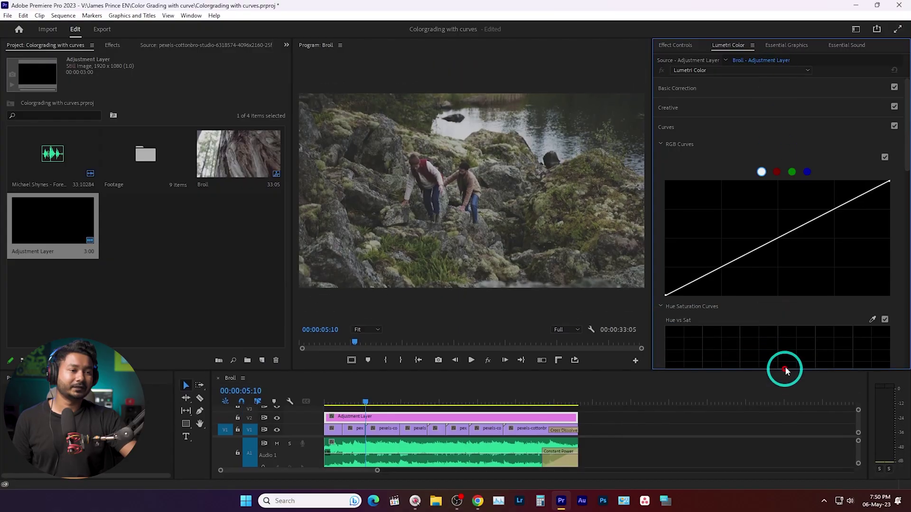
left_click(733, 123)
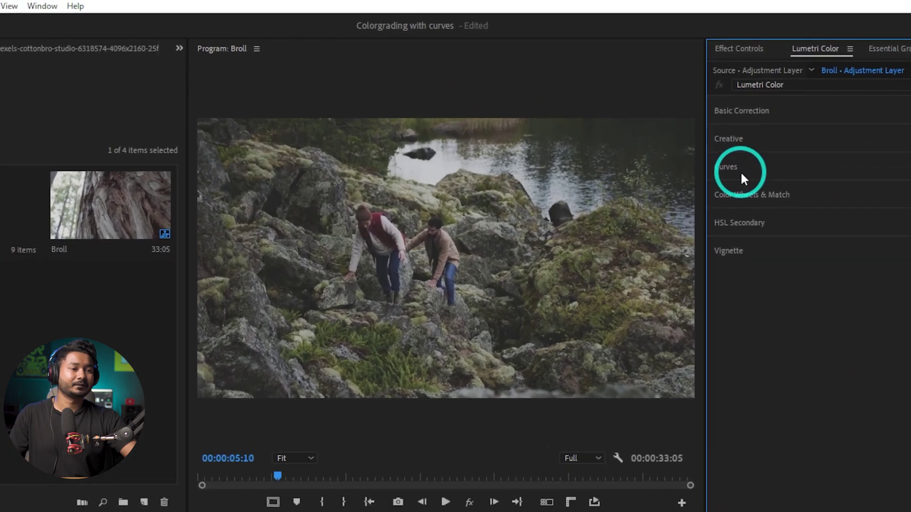
left_click(671, 129)
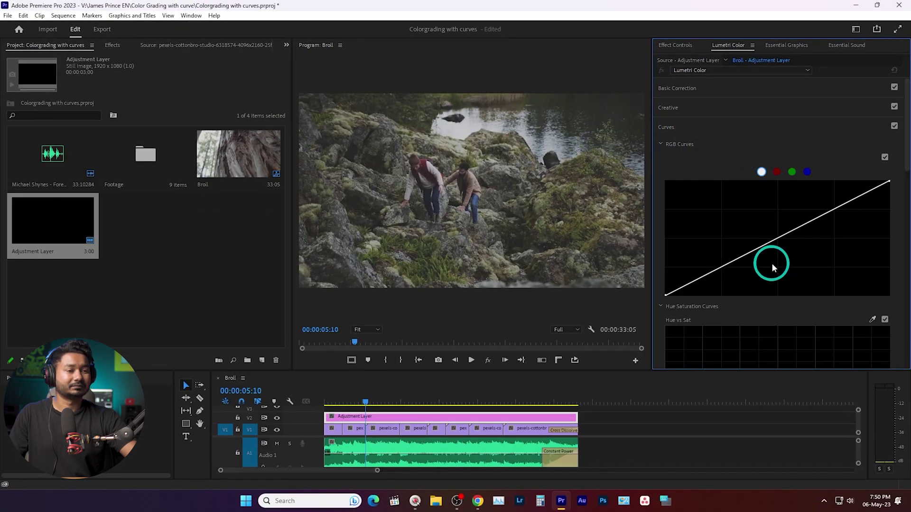
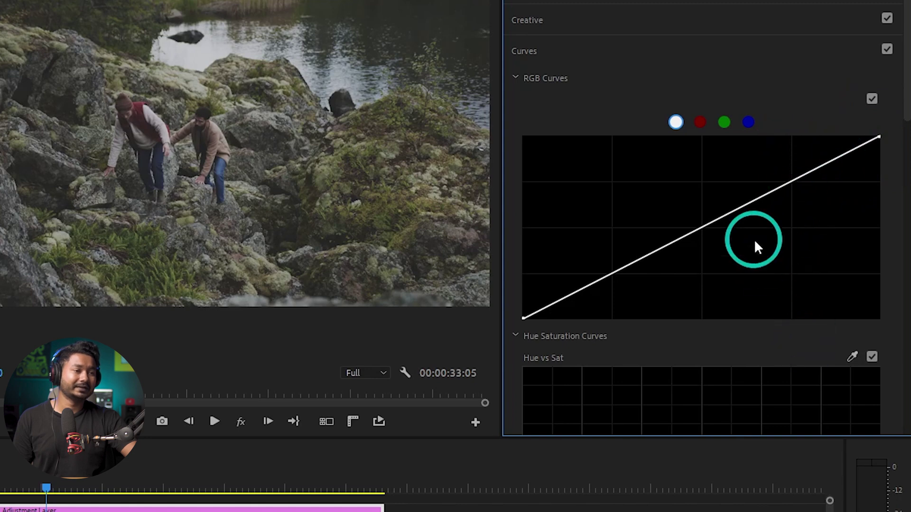
- Add three control points along the white RGB curve for the highlights, midtones and shadows, keeping the line straight
left_click(791, 184)
left_click_drag(791, 185, 791, 185)
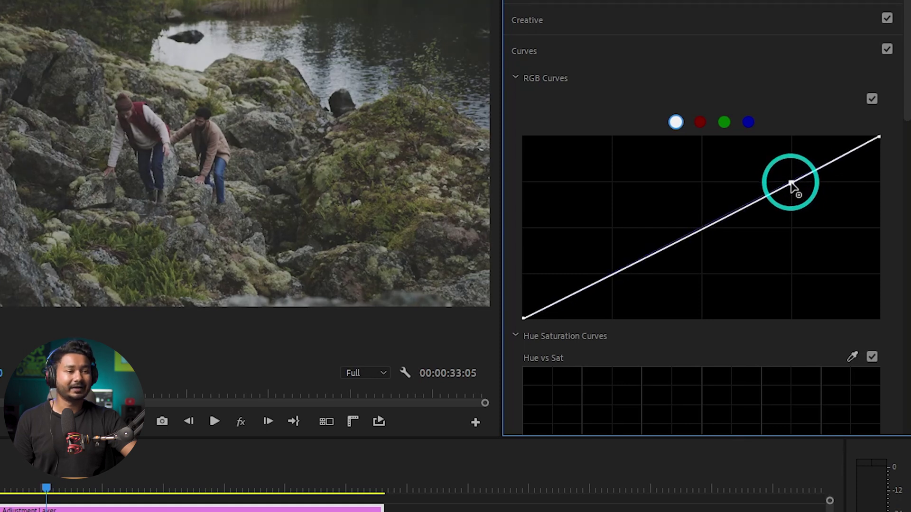
left_click(703, 230)
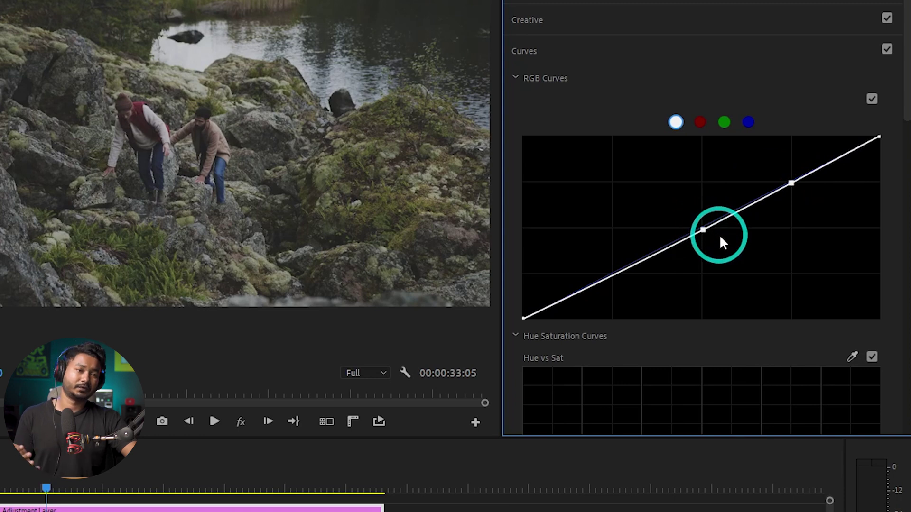
left_click(702, 229, "ctrl")
mouse_move(702, 230)
left_mouse_down()
mouse_move(679, 213)
mouse_move(692, 250)
mouse_move(702, 228)
left_mouse_up()
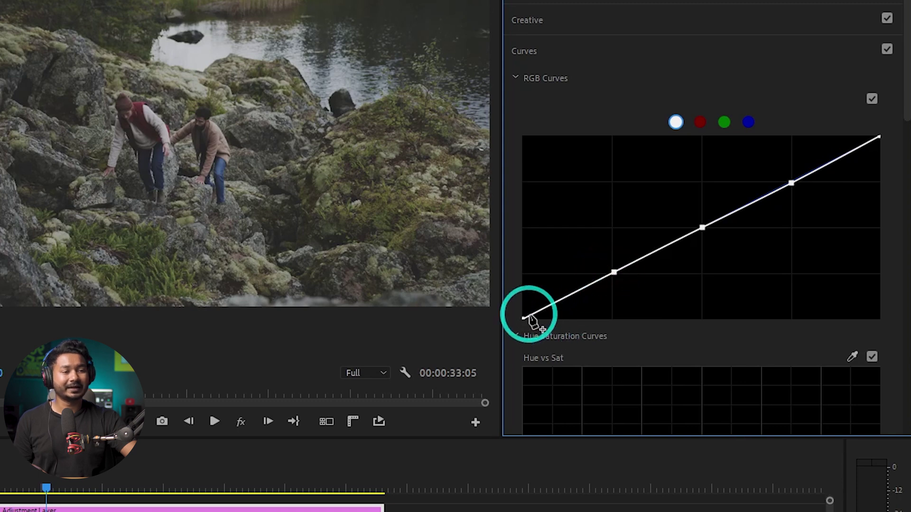
left_click(692, 228)
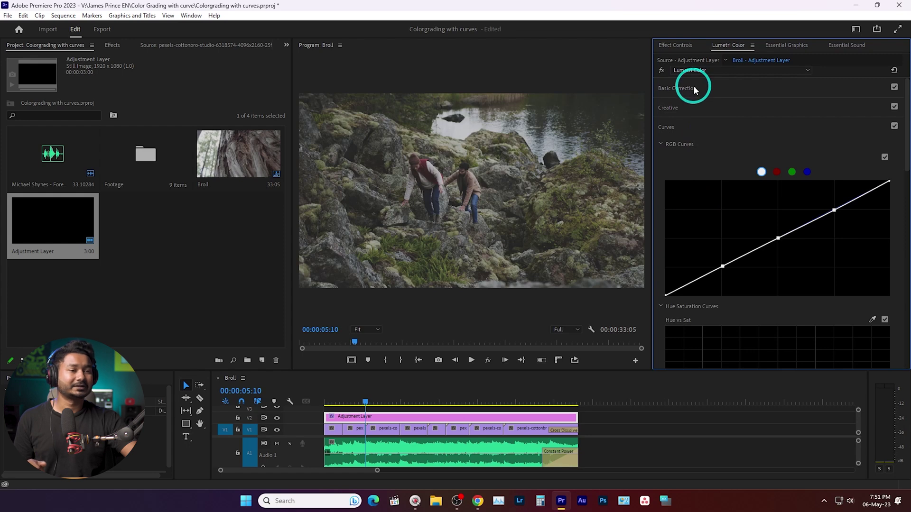
- Examine the Light settings in Basic Correction and return to the Curves section
left_click(683, 88)
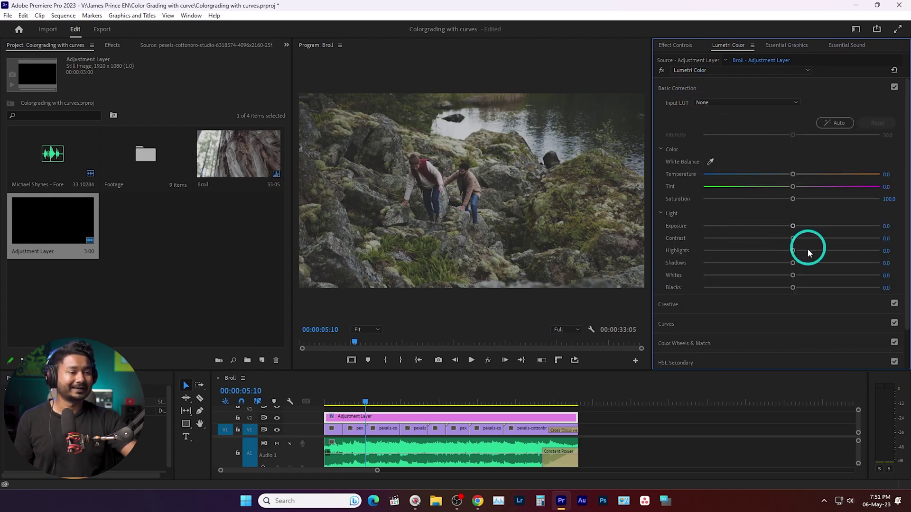
left_click(733, 93)
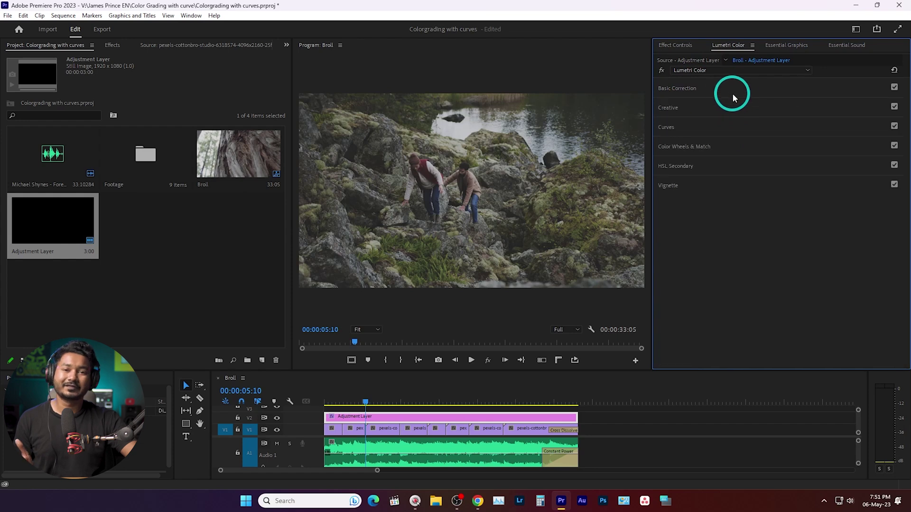
left_click(718, 126)
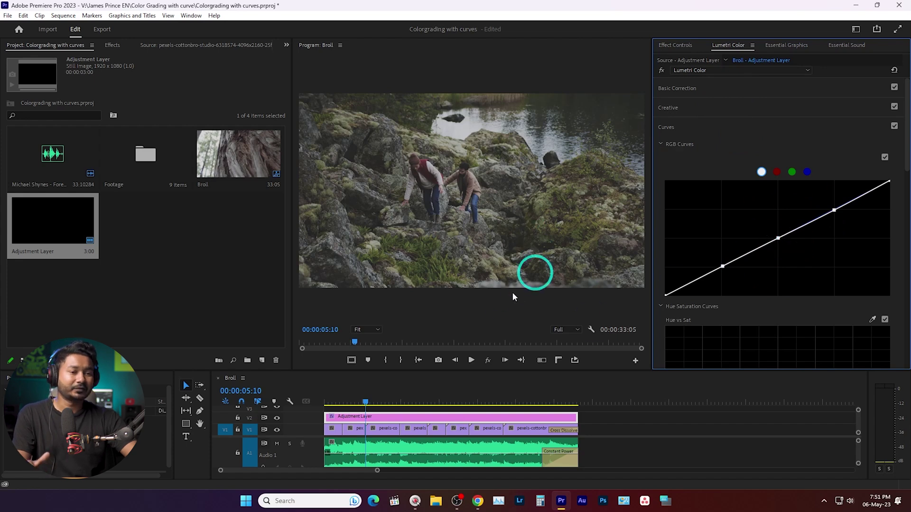
- Set the playhead to 00:00:03:19 and shape the white RGB curve into a gentle S by raising the highlights and lowering the shadows
left_click_drag(365, 402, 352, 403)
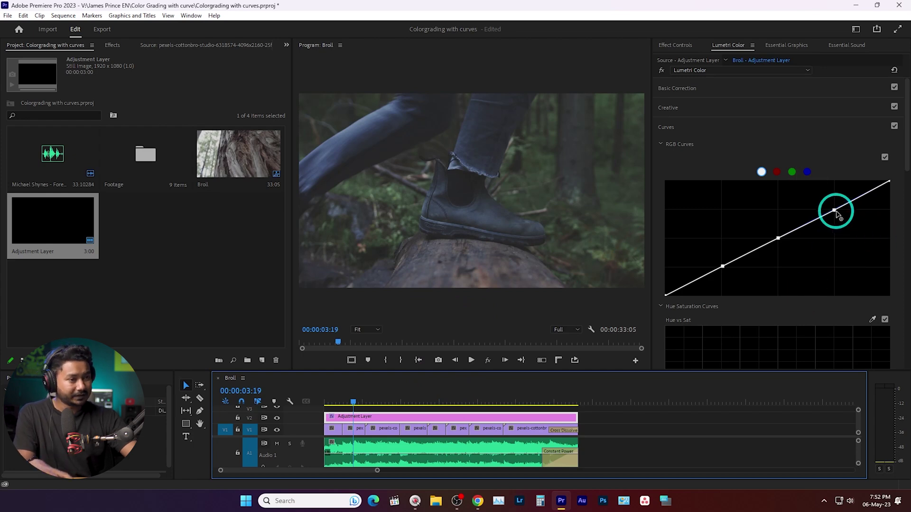
left_click_drag(837, 213, 819, 208)
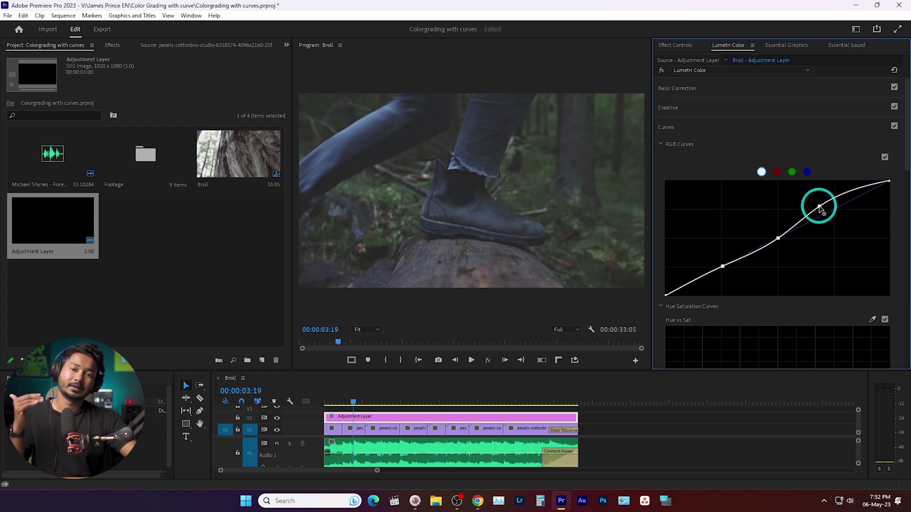
left_click_drag(819, 208, 818, 210)
left_click_drag(719, 266, 736, 269)
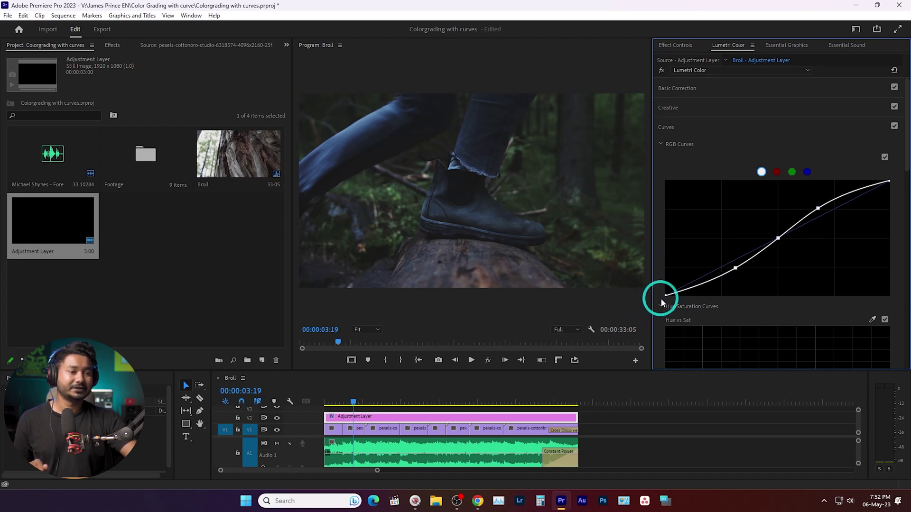
left_click_drag(668, 295, 635, 320)
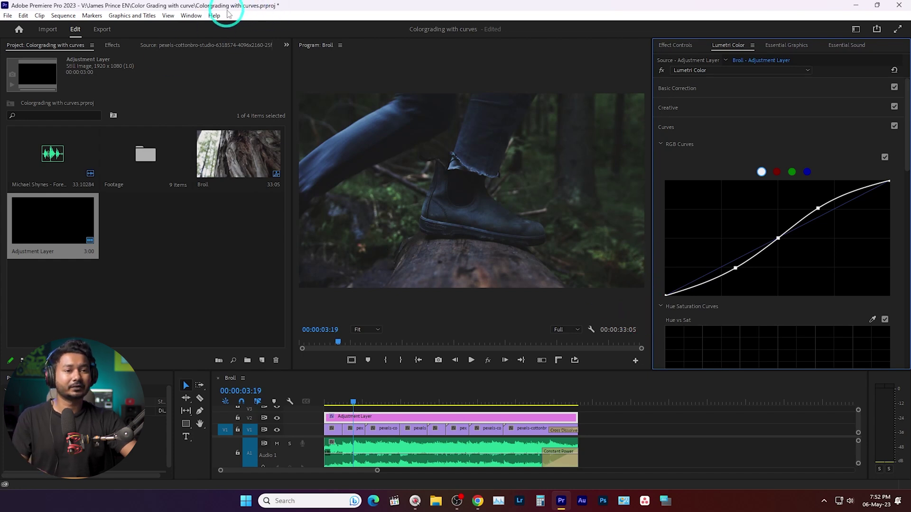
- Display the Lumetri Scopes and strengthen the white RGB curve with lower shadows, higher highlights and raised midtones
left_click(190, 15)
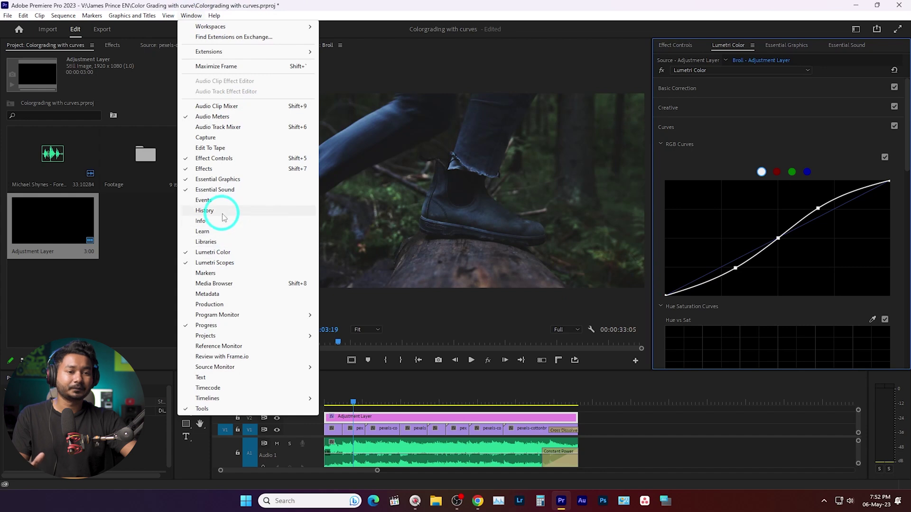
left_click(216, 262)
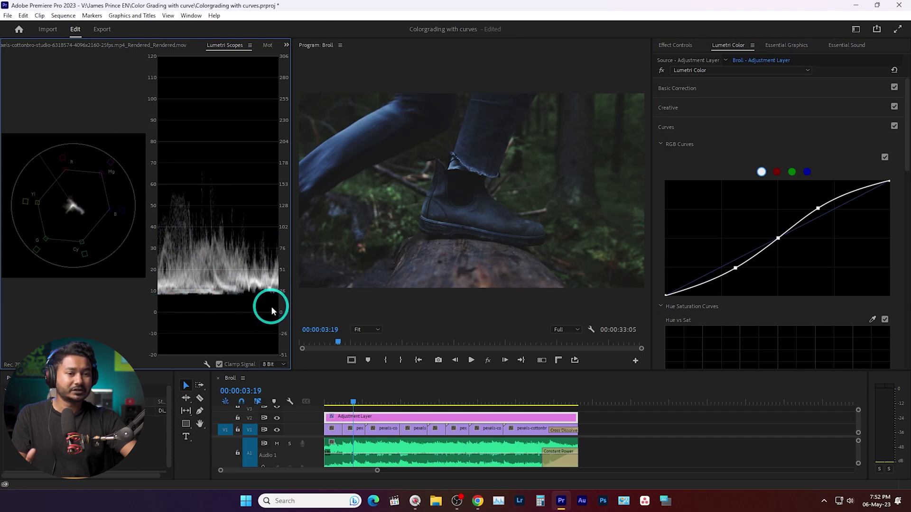
mouse_move(735, 268)
left_mouse_down()
mouse_move(740, 282)
mouse_move(736, 272)
left_mouse_up()
left_click_drag(817, 209, 815, 204)
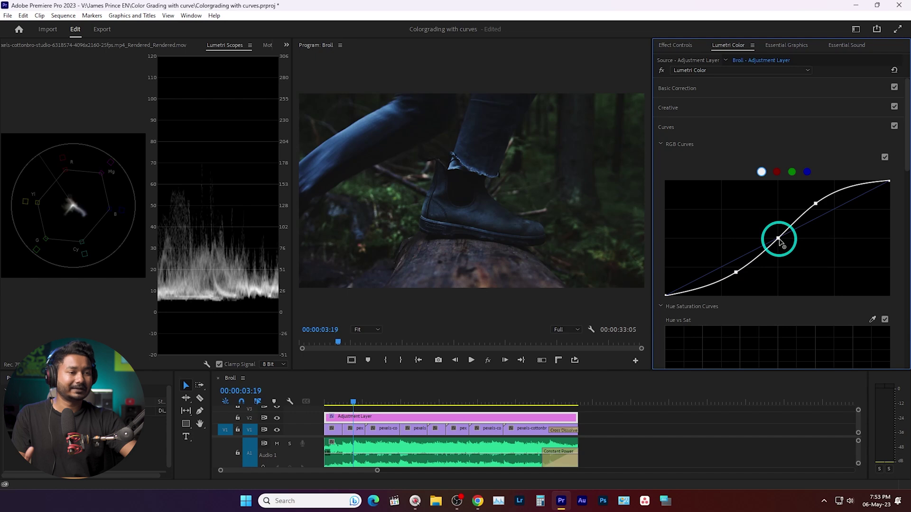
left_click_drag(778, 239, 776, 230)
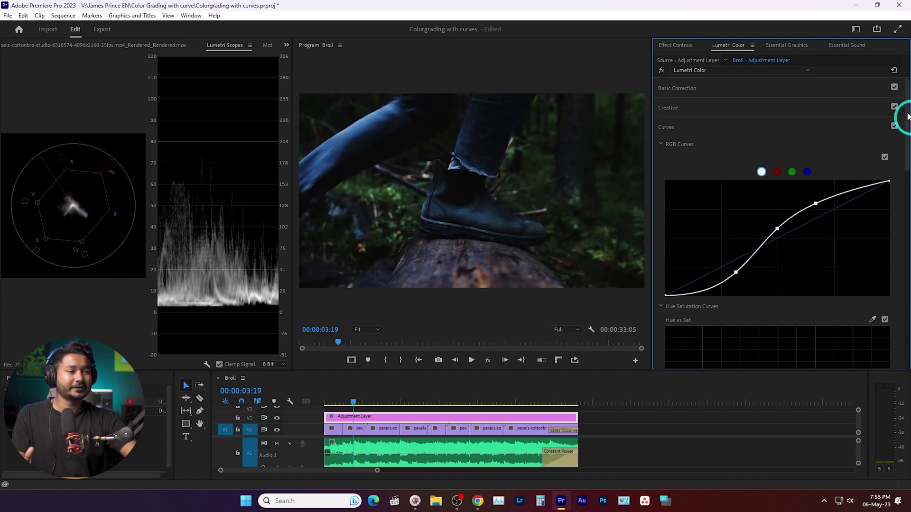
- Compare the image with Curves off and on, and view the red, green and blue channel curves in turn
left_click(893, 126)
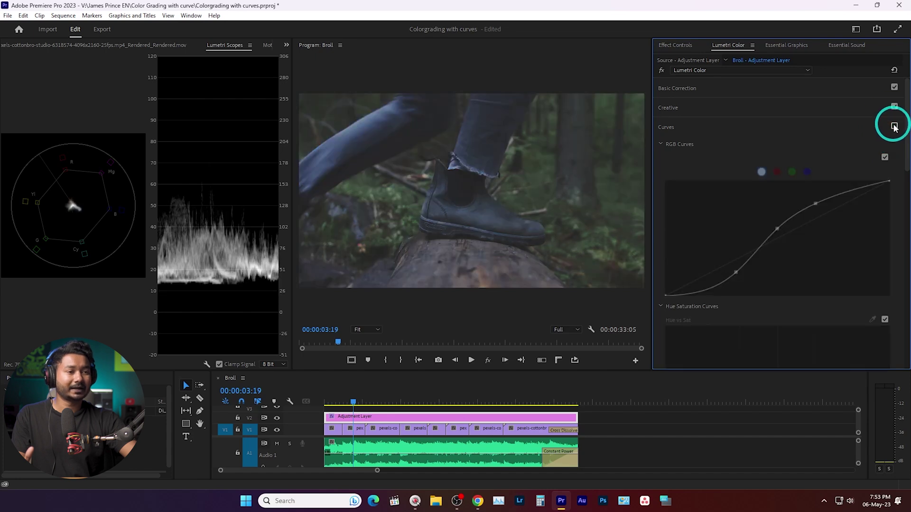
left_click(894, 127)
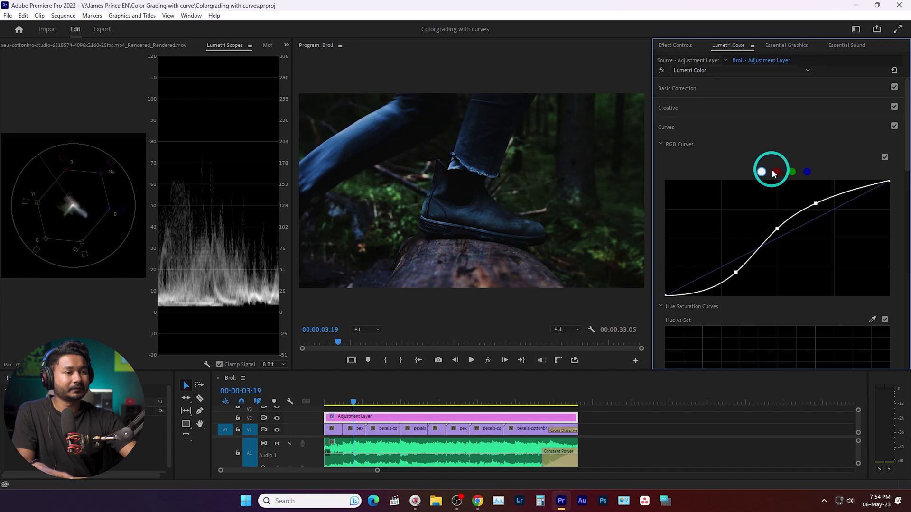
left_click(777, 172)
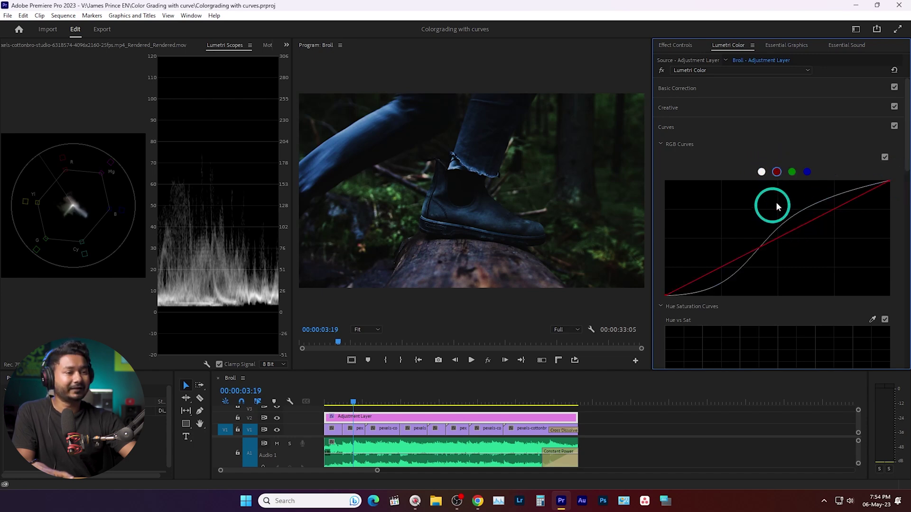
left_click(792, 172)
left_click(807, 172)
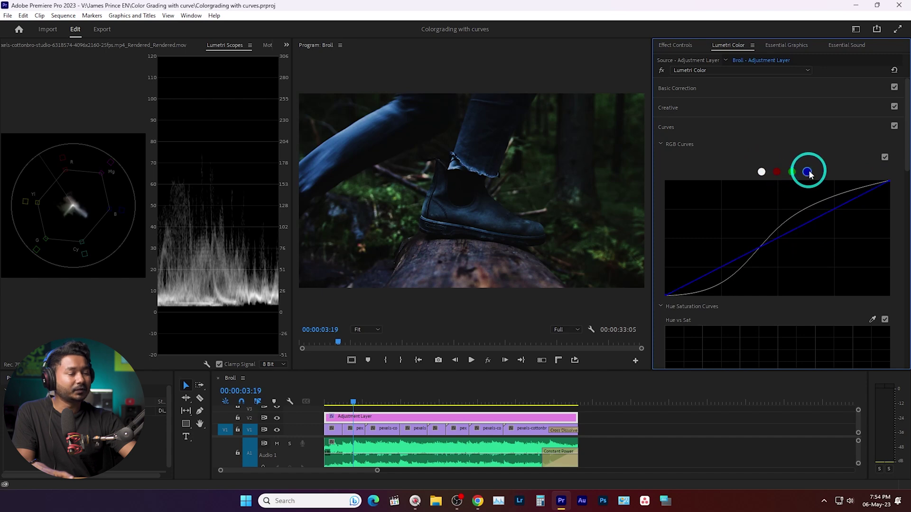
- Try lowering the midtones of the red, green and blue RGB curves in turn, resetting each curve to a straight line
left_click(777, 172)
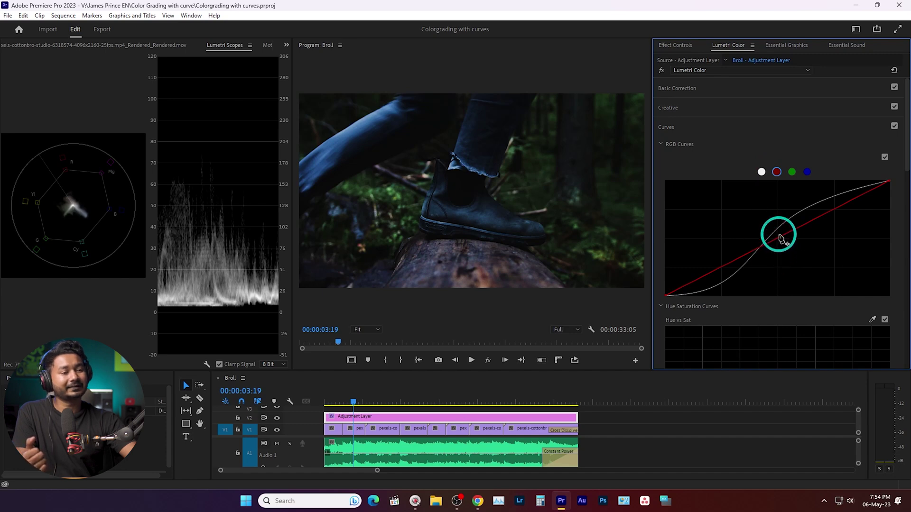
left_click_drag(779, 237, 801, 267)
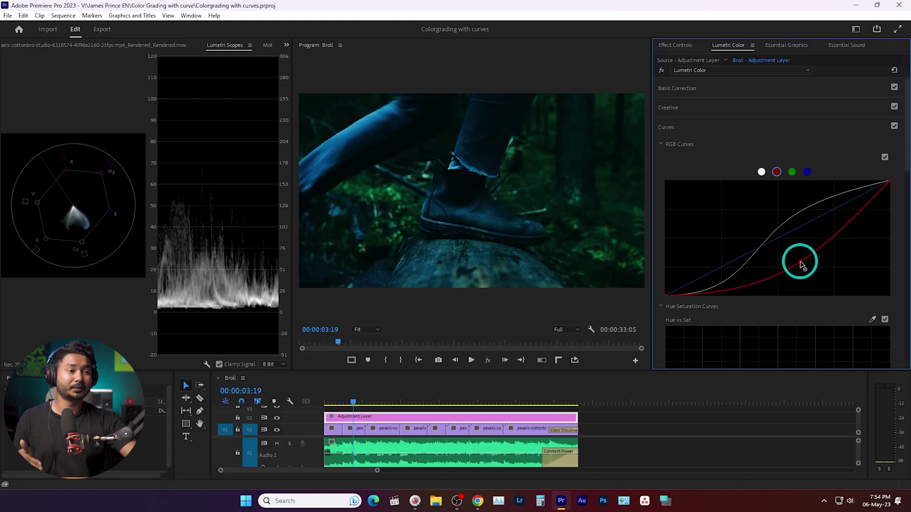
left_click_drag(799, 261, 774, 235)
left_click(773, 233, "ctrl")
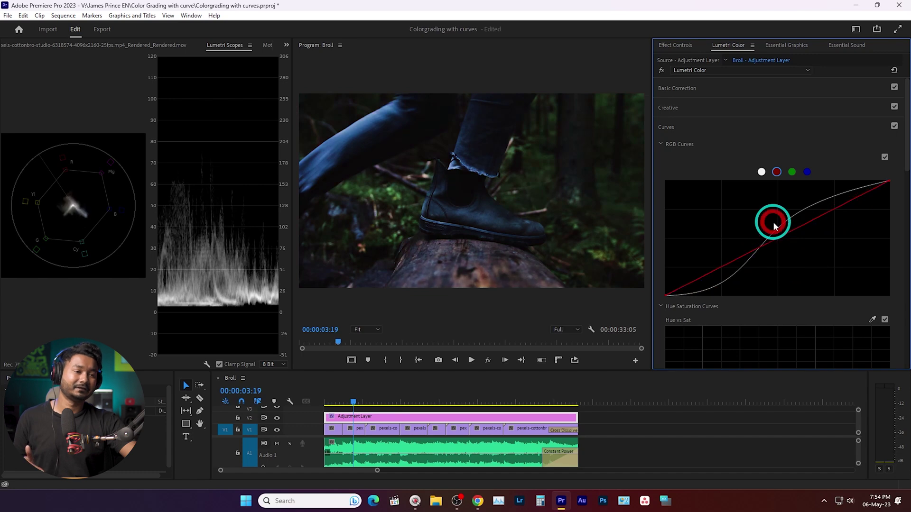
left_click(792, 172)
left_click_drag(774, 240, 795, 261)
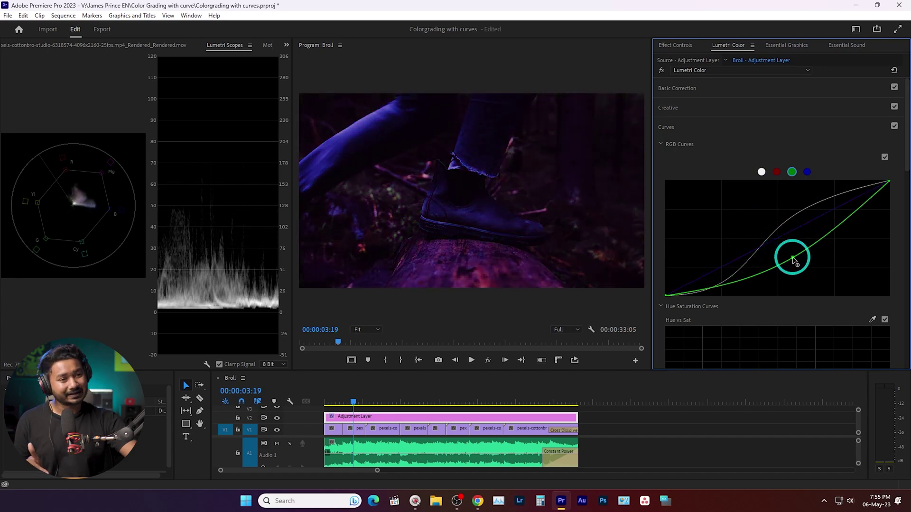
double_click(778, 207)
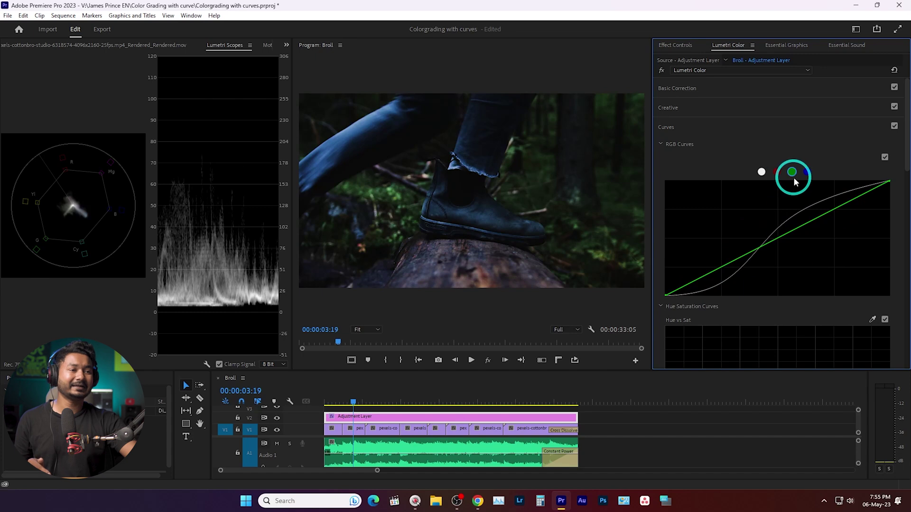
left_click(807, 173)
left_click_drag(775, 246, 803, 265)
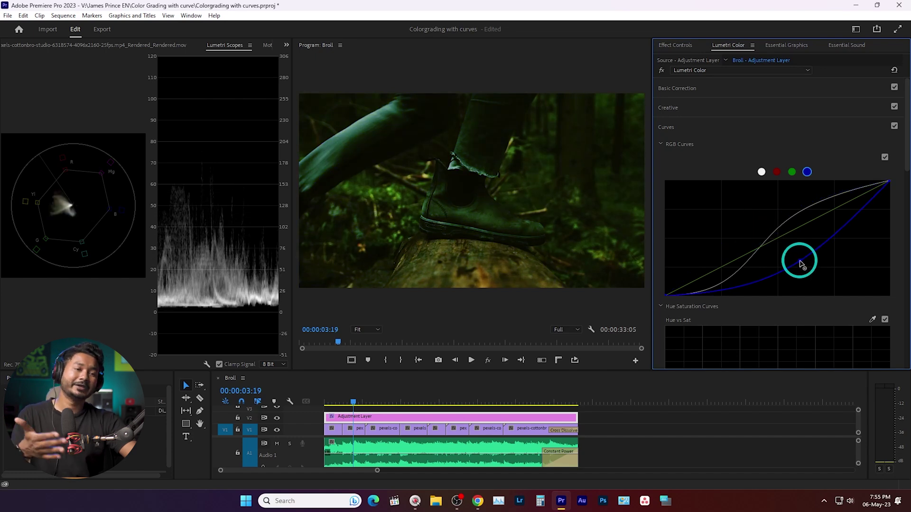
double_click(800, 263)
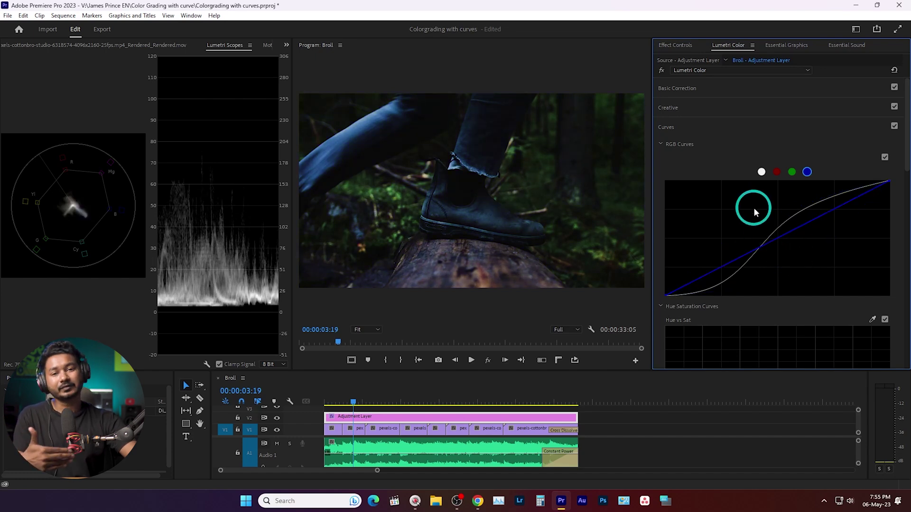
- Shift the black point of the red curve slightly inward along the baseline, and that of the green curve by a smaller amount
left_click(777, 173)
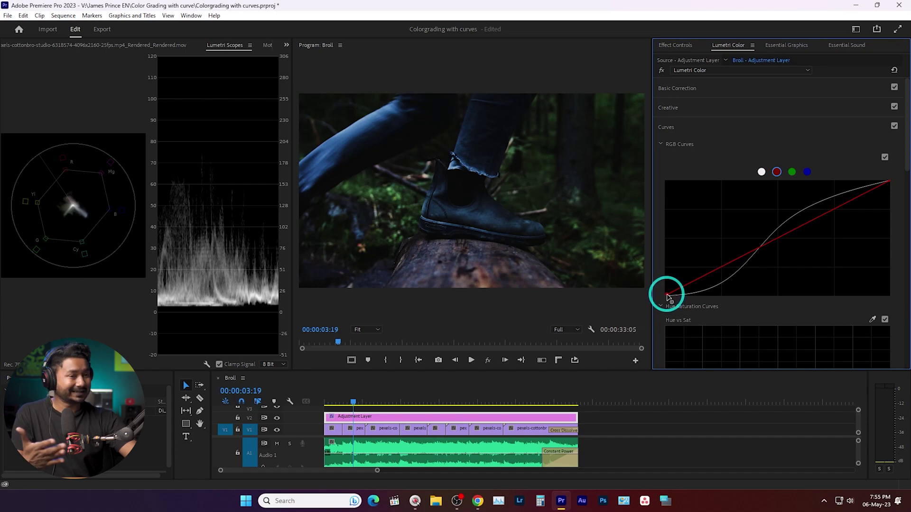
mouse_move(668, 297)
left_mouse_down()
mouse_move(685, 303)
mouse_move(661, 301)
mouse_move(676, 309)
left_mouse_up()
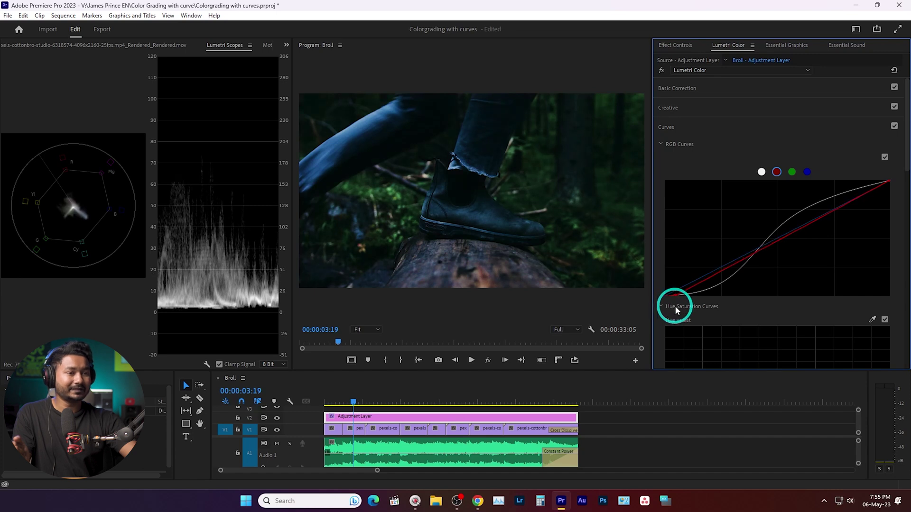
left_click(792, 173)
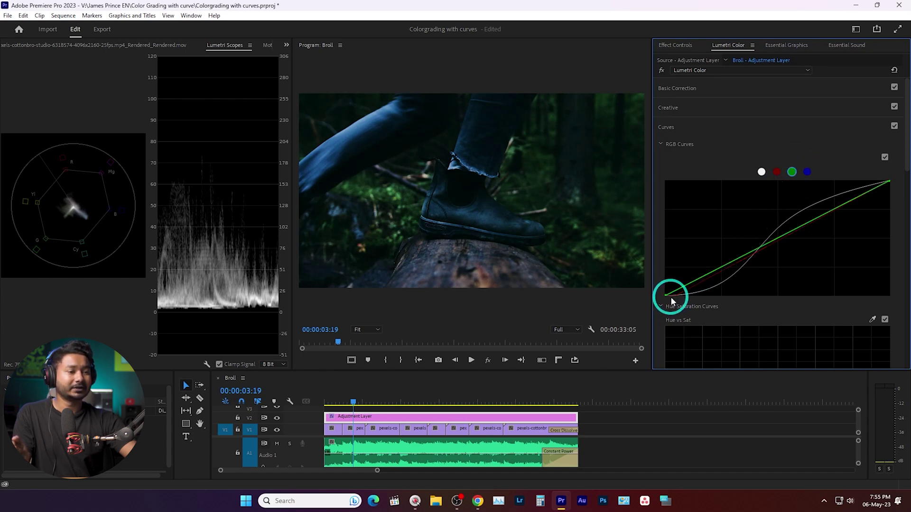
left_click_drag(668, 297, 669, 297)
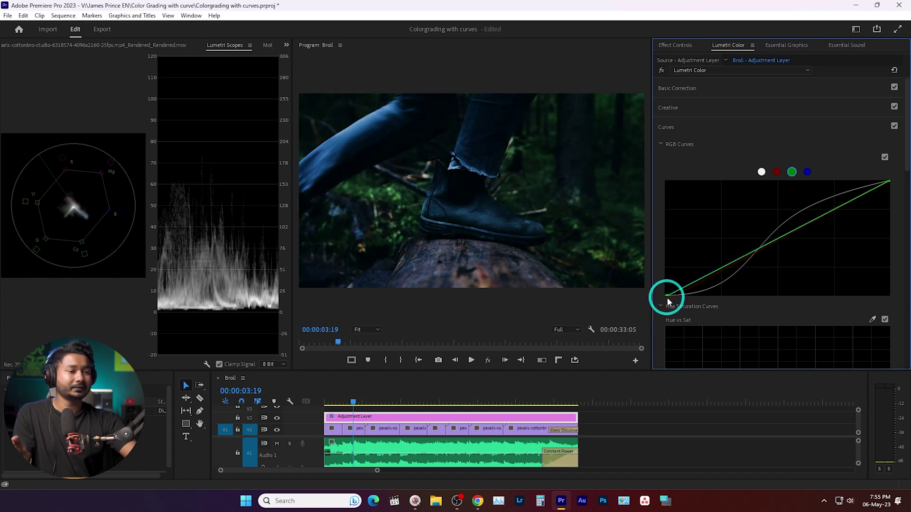
- Add a midpoint to the blue curve, lower its highlight end slightly and pull the midpoint a little down
left_click(810, 174)
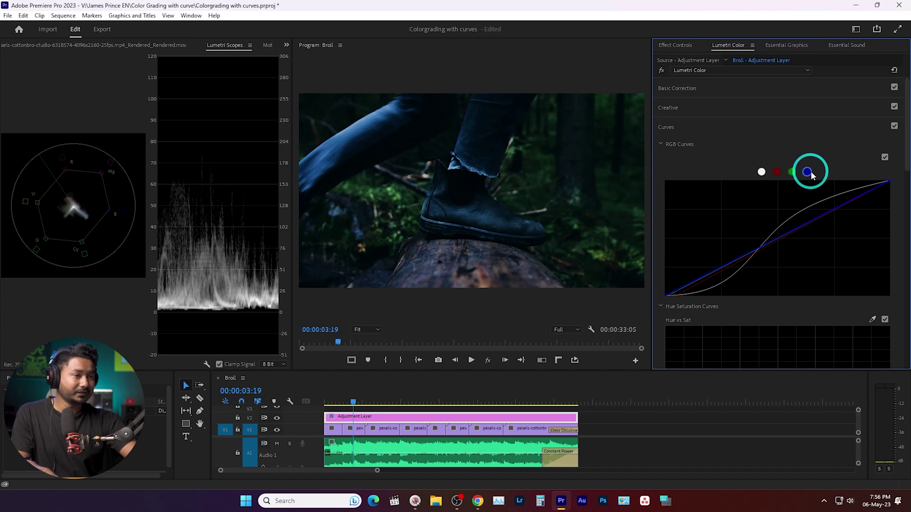
left_click(778, 240)
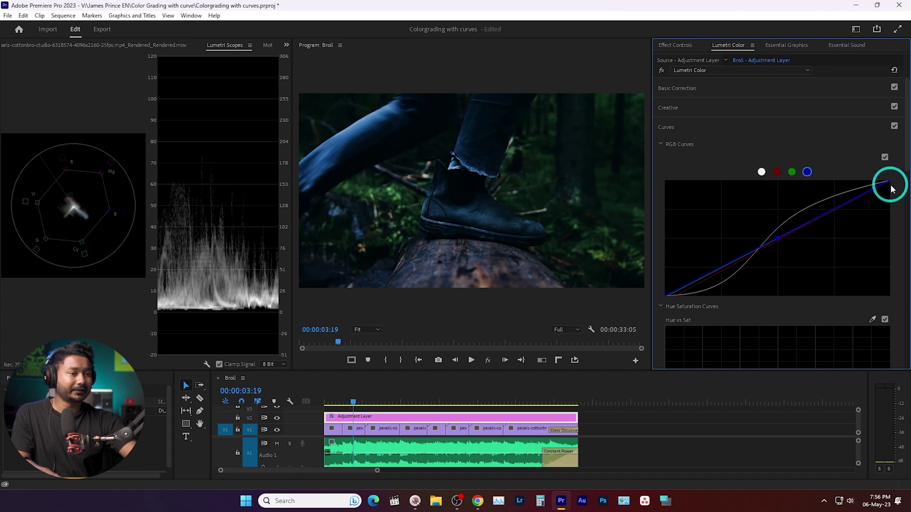
left_click_drag(889, 189, 889, 189)
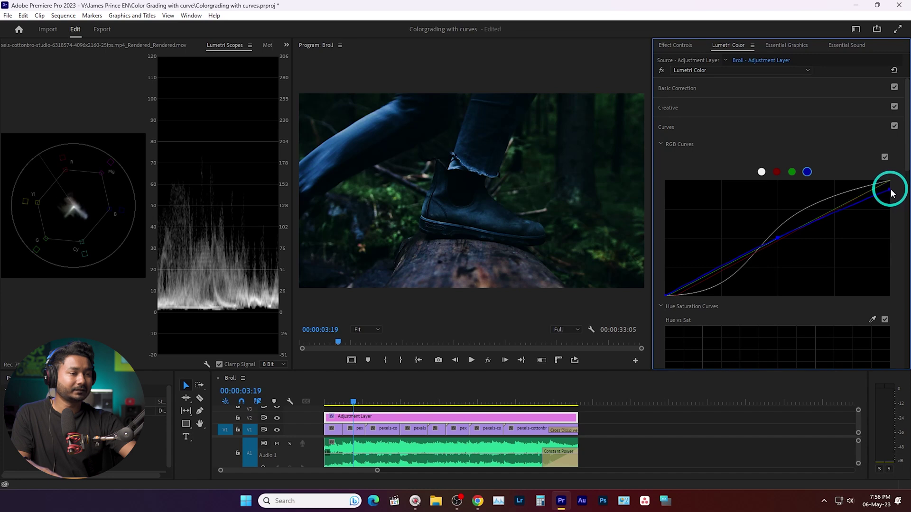
left_click_drag(778, 240, 786, 242)
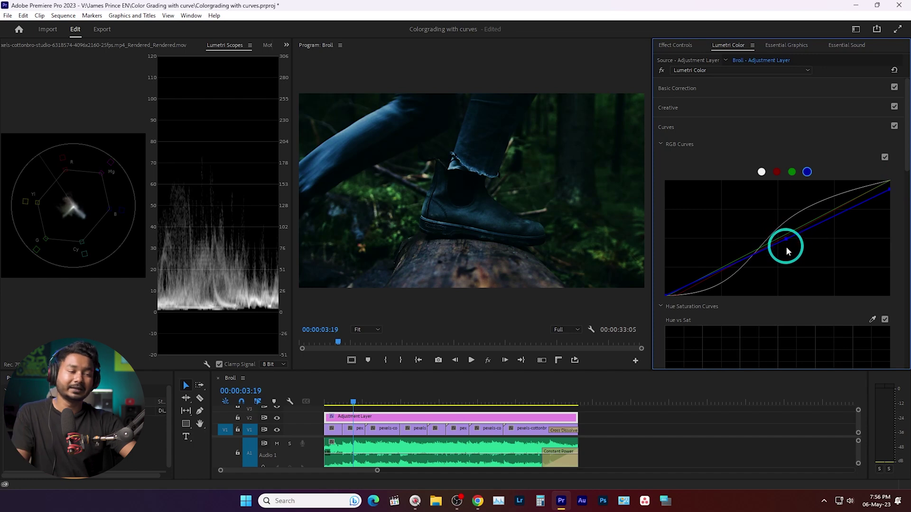
- Compare the image with Curves off and on, and reduce the adjustment layer's Saturation to 84.7 in Basic Correction
left_click(895, 126)
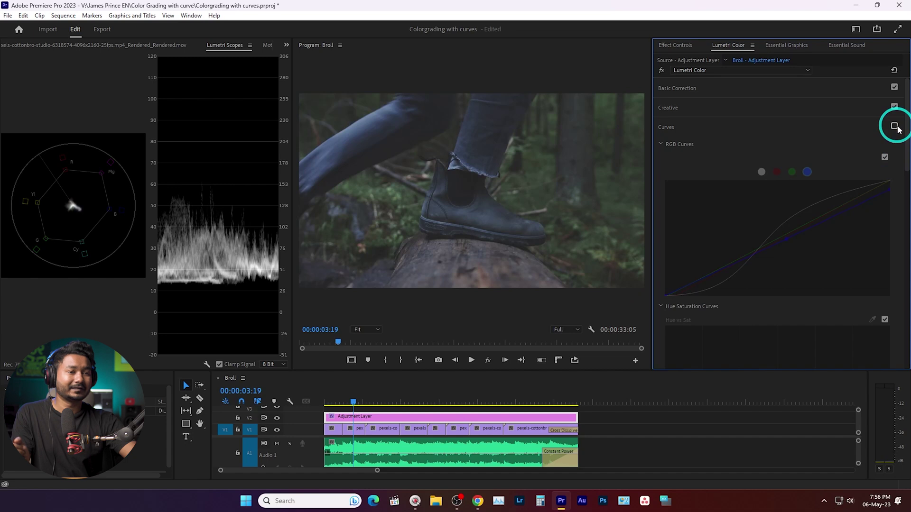
left_click(894, 127)
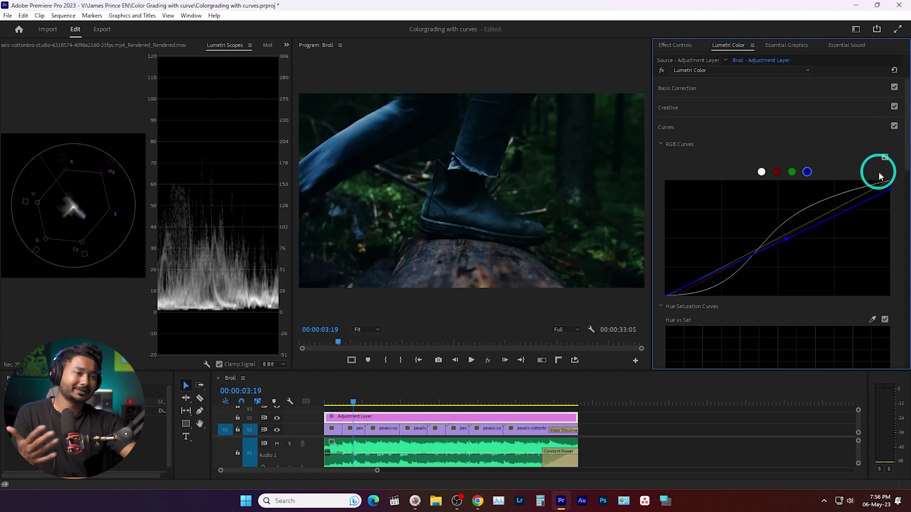
left_click(777, 87)
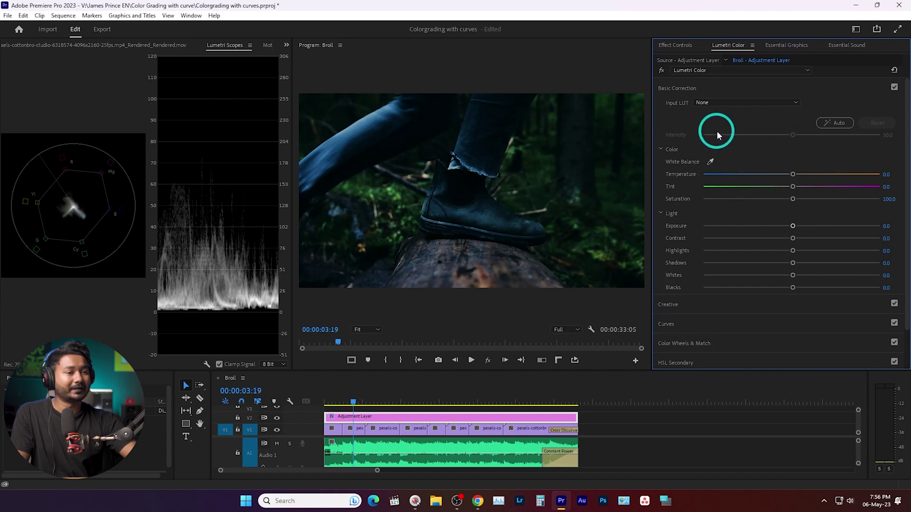
left_click_drag(797, 203, 779, 201)
- Add a vignette to the adjustment layer with Amount -0.8, Midpoint 27.1, Roundness 67.8 and Feather 88.7
scroll(790, 226, "down", 2)
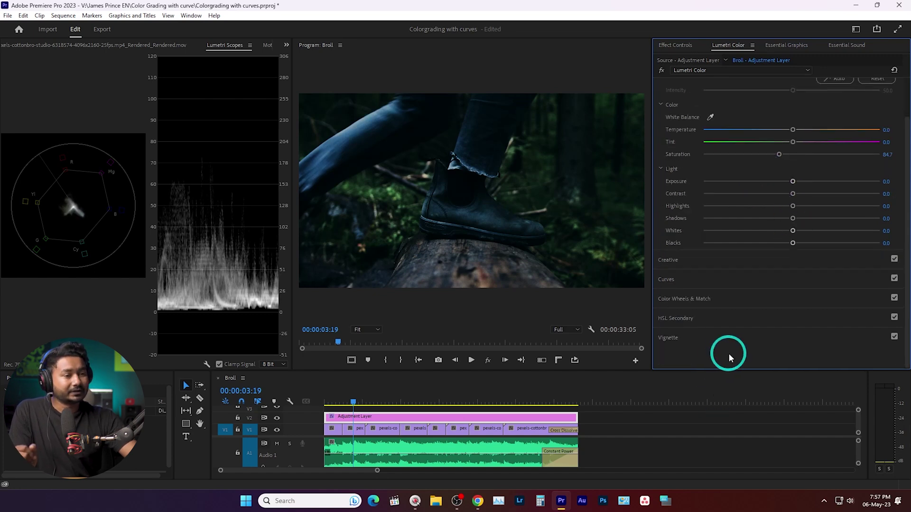
left_click(727, 333)
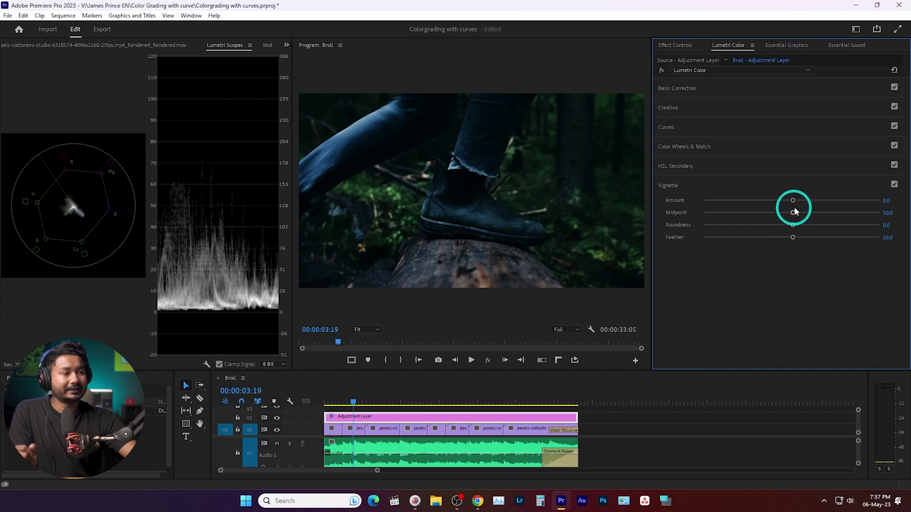
left_click_drag(795, 203, 853, 229)
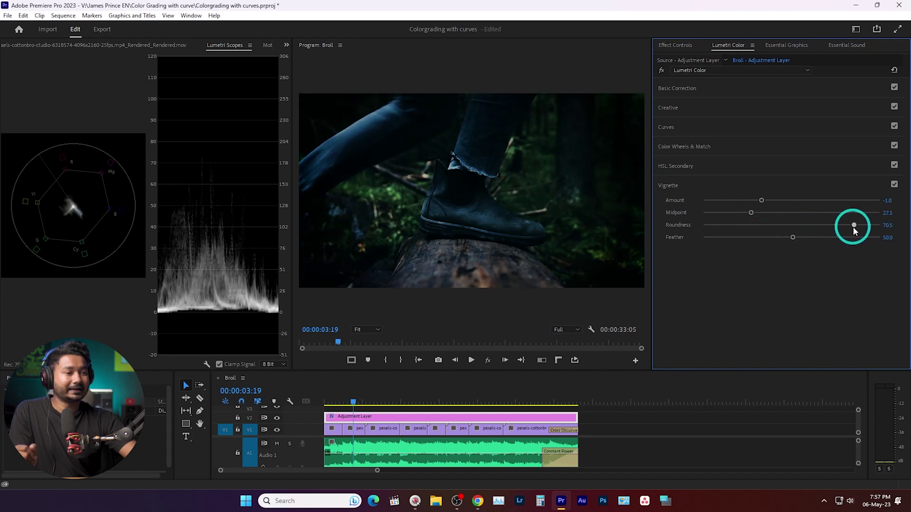
left_click(794, 241)
left_click(819, 243)
left_click_drag(797, 238, 860, 237)
left_click(778, 207)
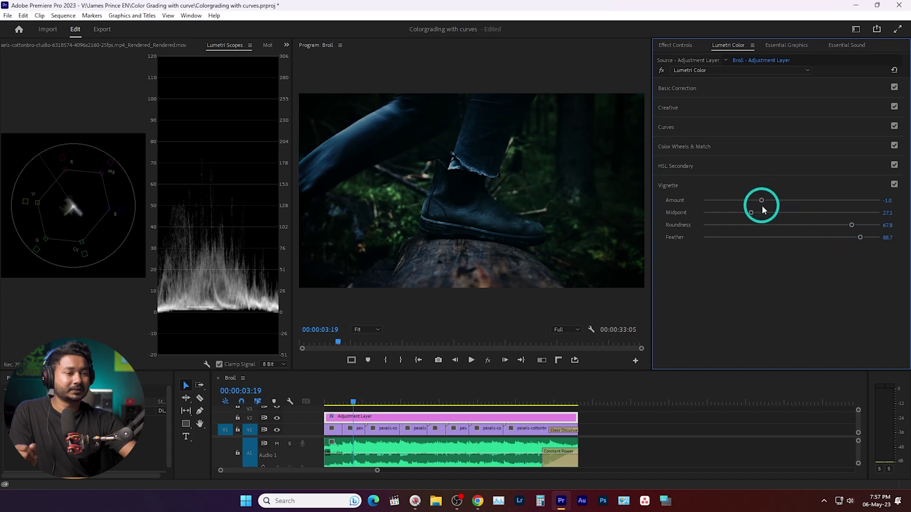
mouse_move(764, 207)
left_mouse_down()
mouse_move(782, 203)
mouse_move(755, 204)
mouse_move(768, 207)
left_mouse_up()
left_click(771, 216)
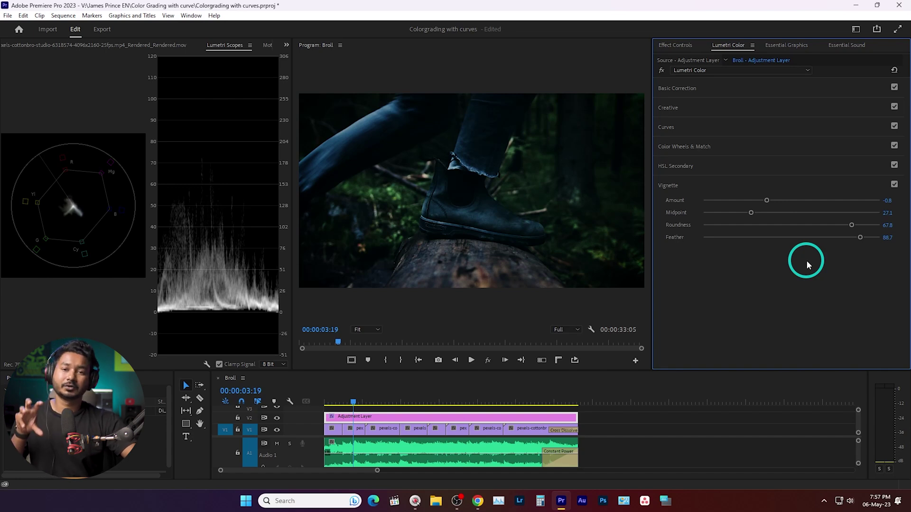
- Compare the image with the vignette off and on, and play the sequence from 00:00:00:22 to 00:00:06:08
left_click(894, 185)
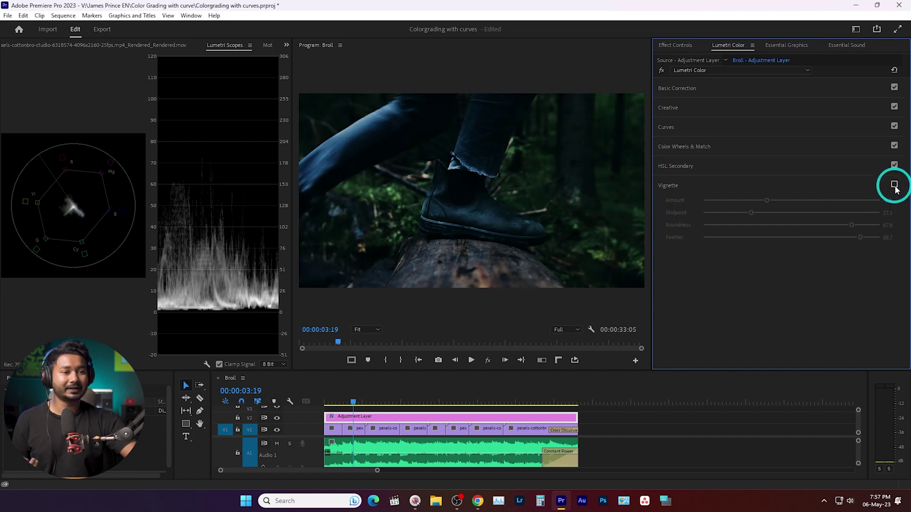
left_click(895, 186)
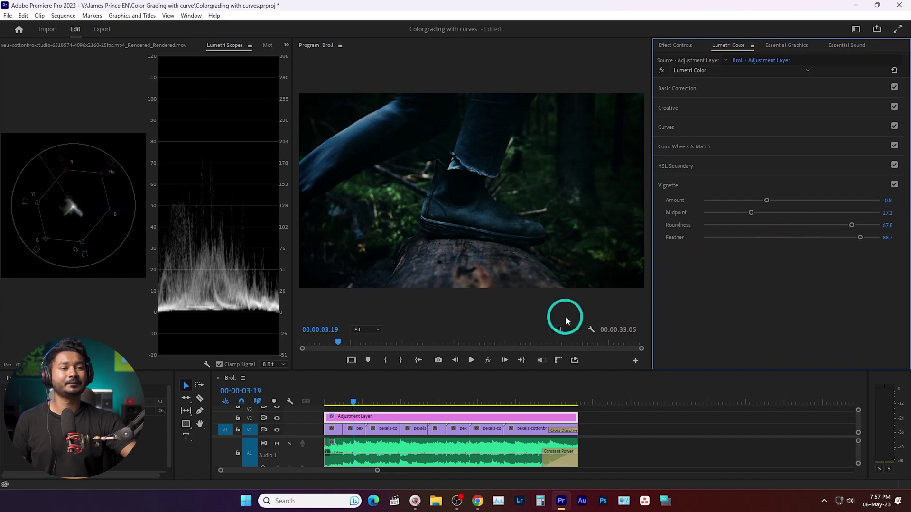
left_click(331, 403)
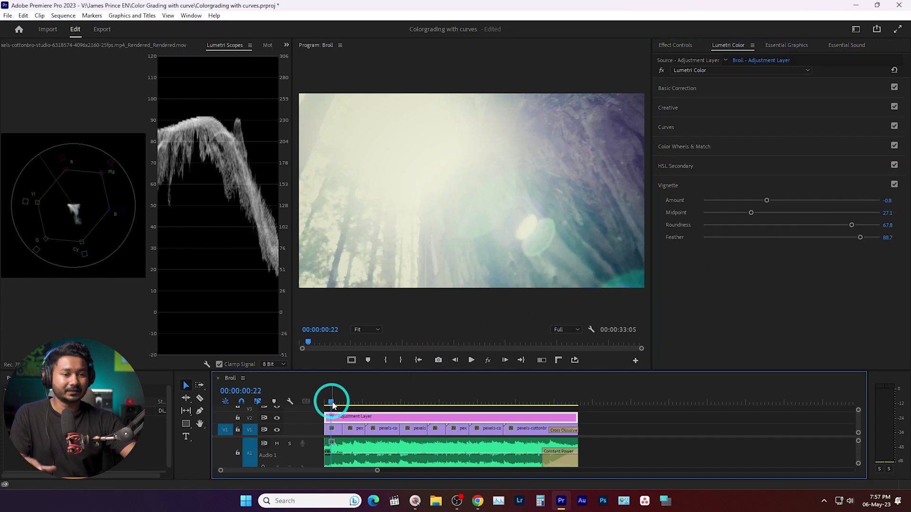
key("space")
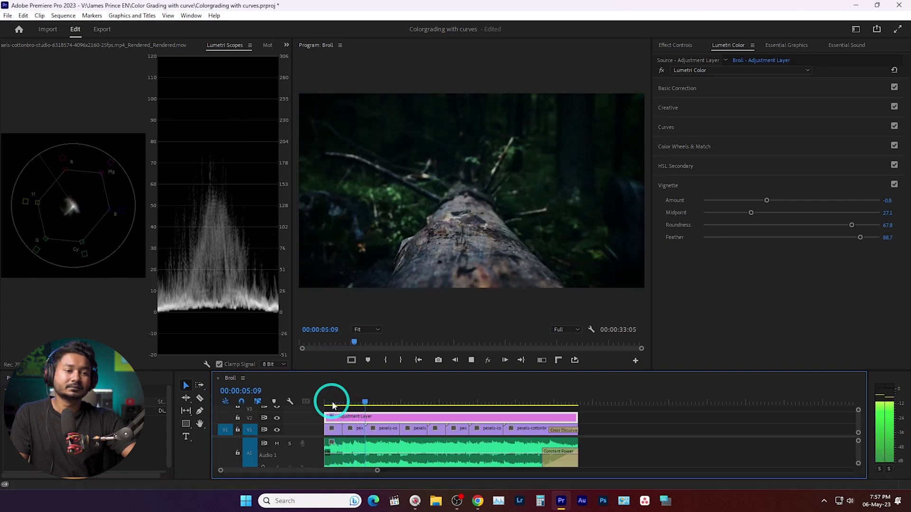
key("space")
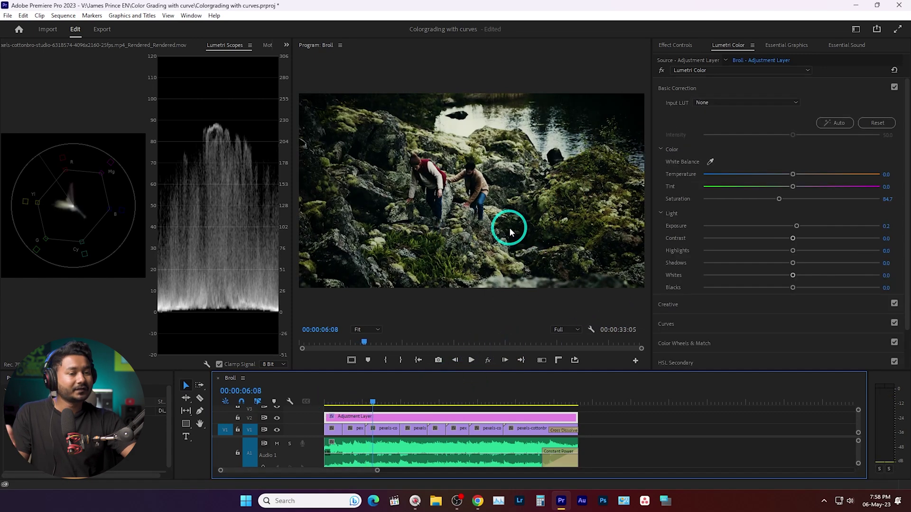
- Correct the third V1 clip, at the playhead, with Exposure 0.2, Contrast -7.2, Highlights -3.5 and Shadows 6.2
left_click(383, 428)
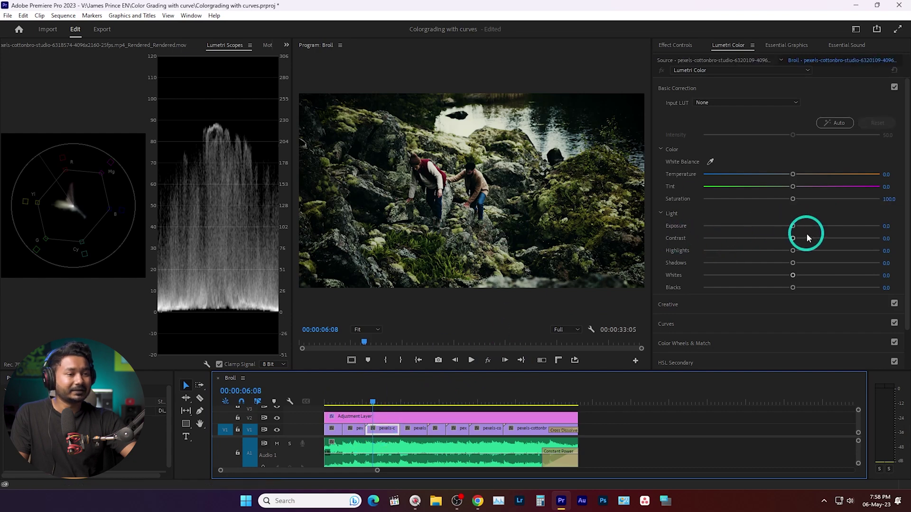
left_click_drag(796, 241, 797, 266)
left_click_drag(793, 226, 796, 230)
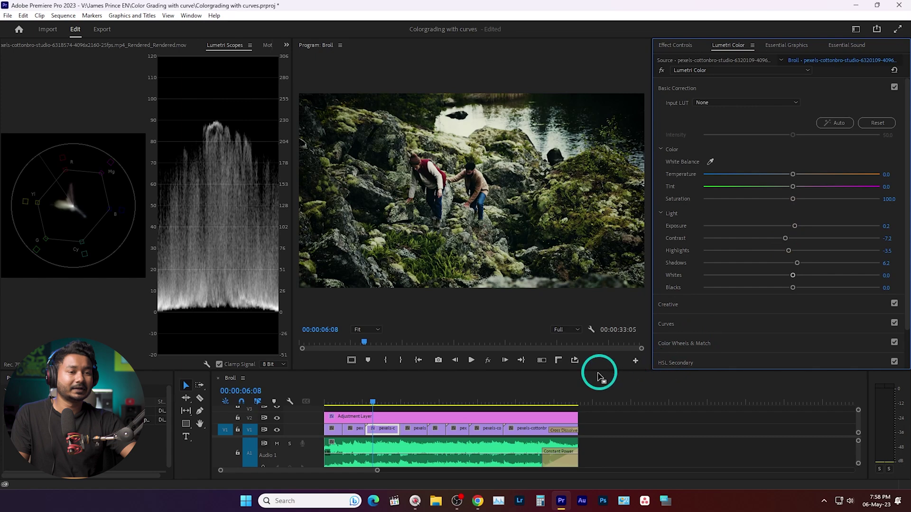
- Play the sequence onward to the close-up of the woman by the rock at 00:00:14:06
key("space")
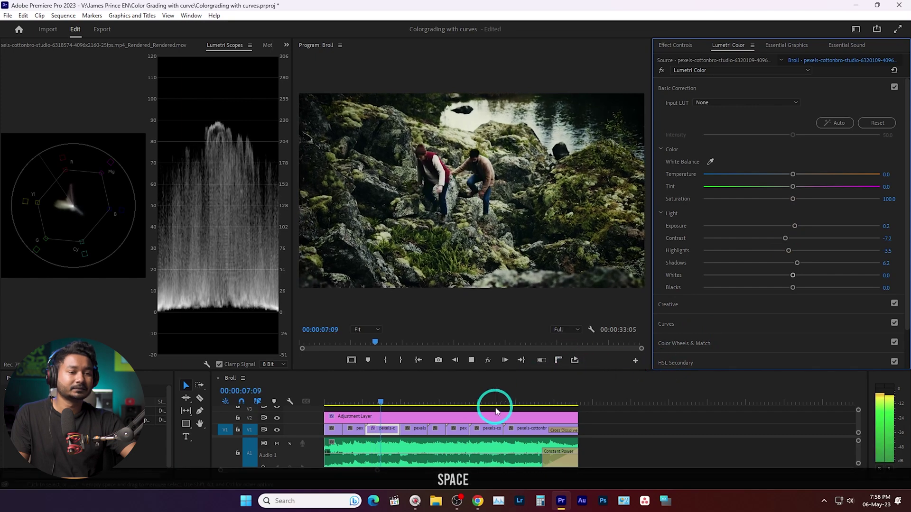
right_click(386, 453)
left_click(356, 447)
left_click(409, 449)
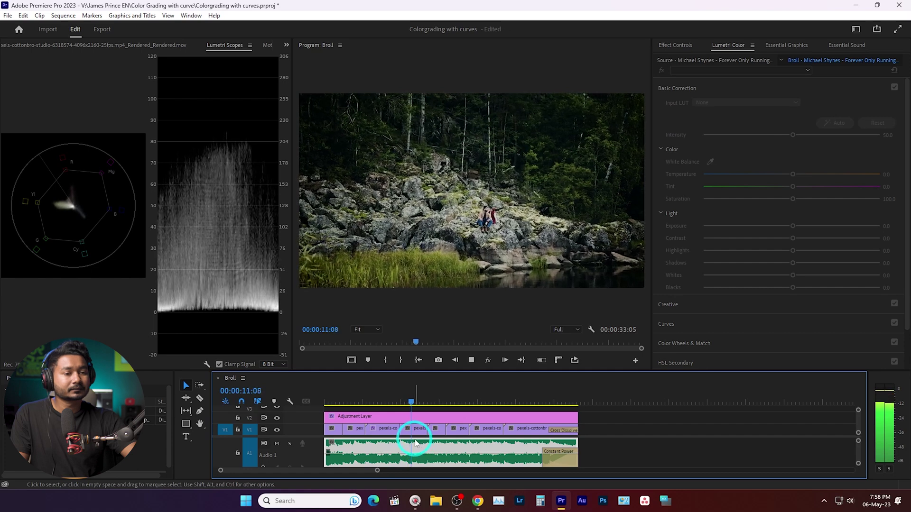
left_click(420, 429)
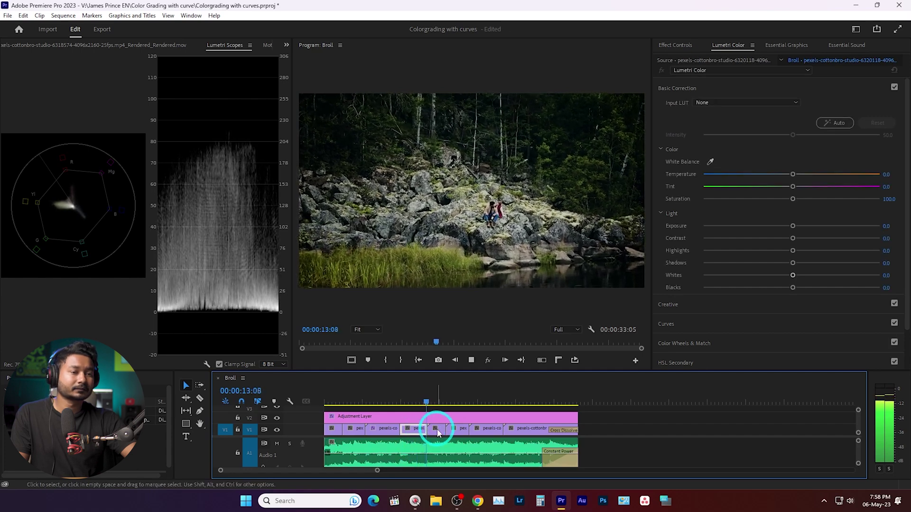
key("space")
- Set Exposure to -0.3 and Saturation to 106.7 on the fifth V1 clip, the close-up of the woman
left_click(437, 430)
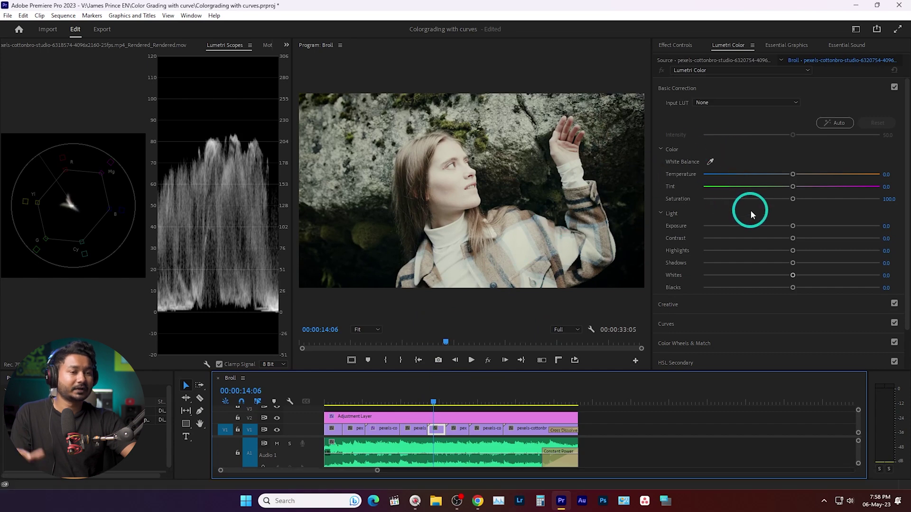
left_click_drag(793, 223, 798, 201)
left_click(793, 199)
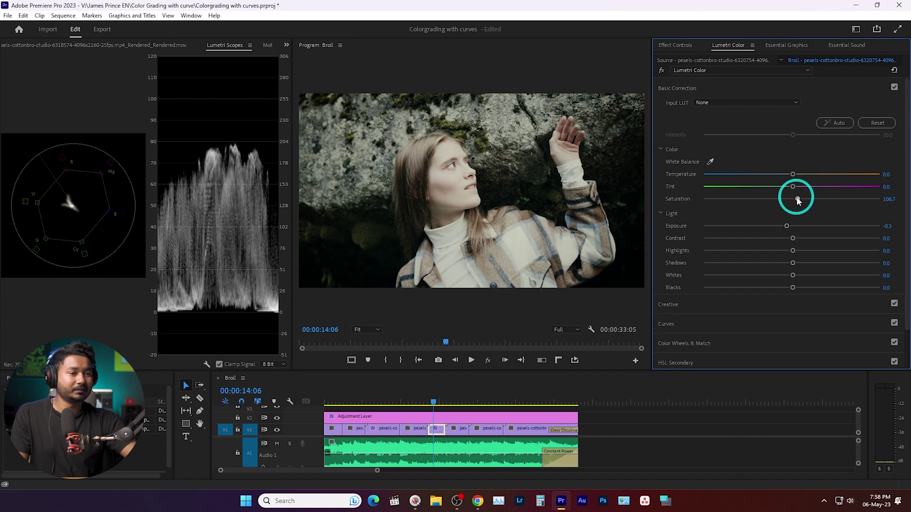